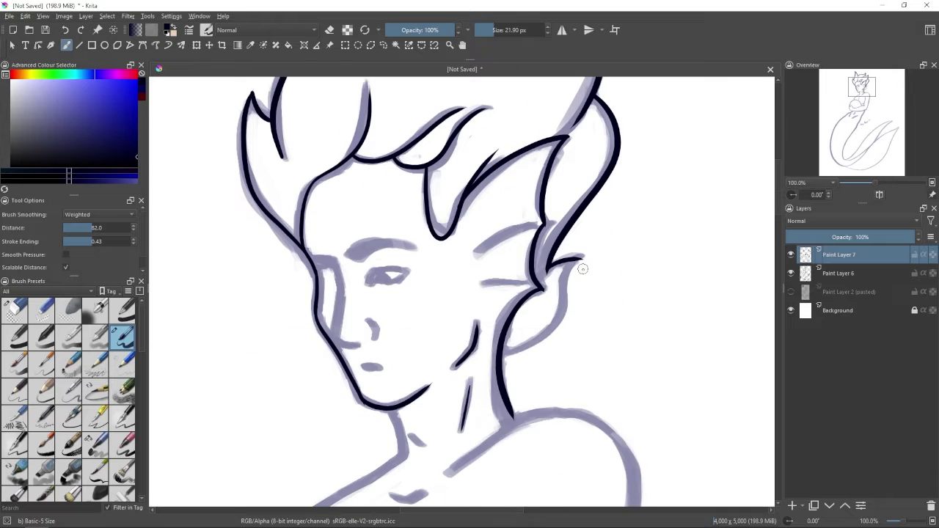
Step: Redo the ear fin strokes, inking its outline, inner ribs and lower lobe over the sketch
key("ctrl+z")
key("ctrl+z")
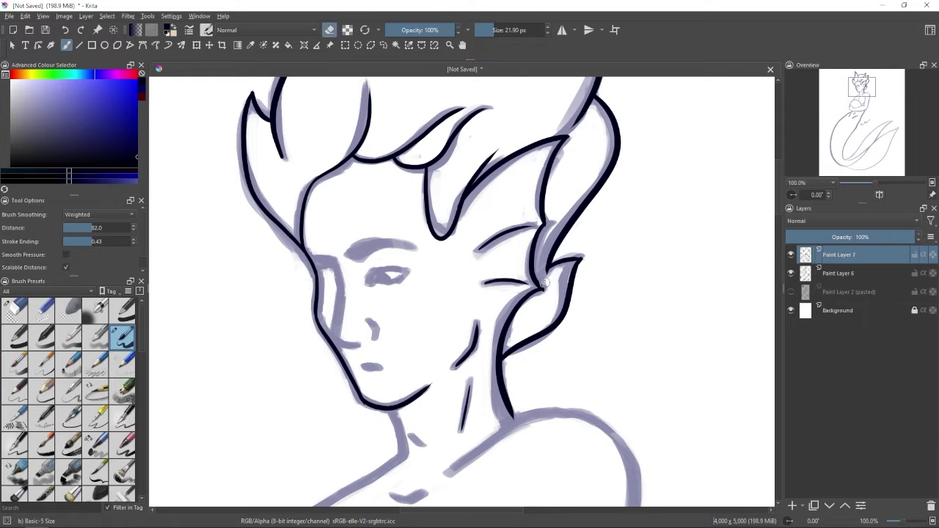
scroll(546, 233, "up", 2)
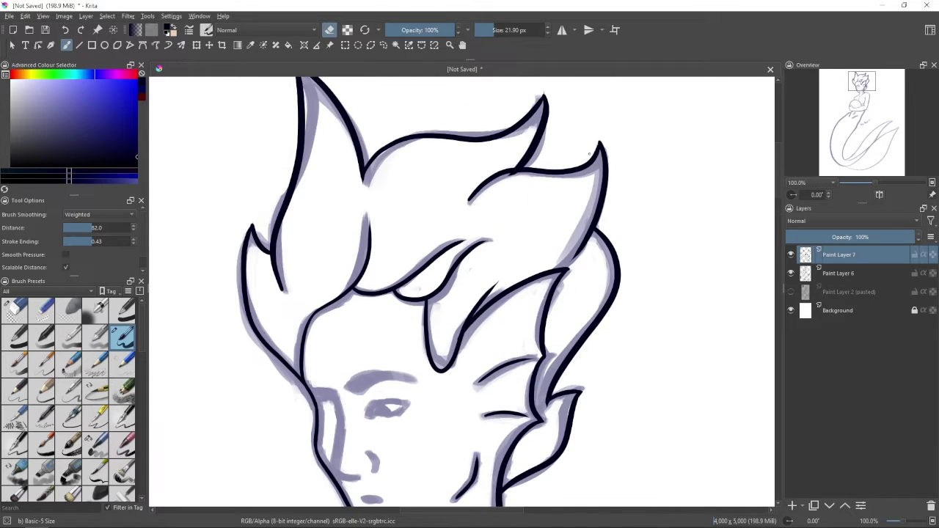
scroll(449, 232, "down", 2)
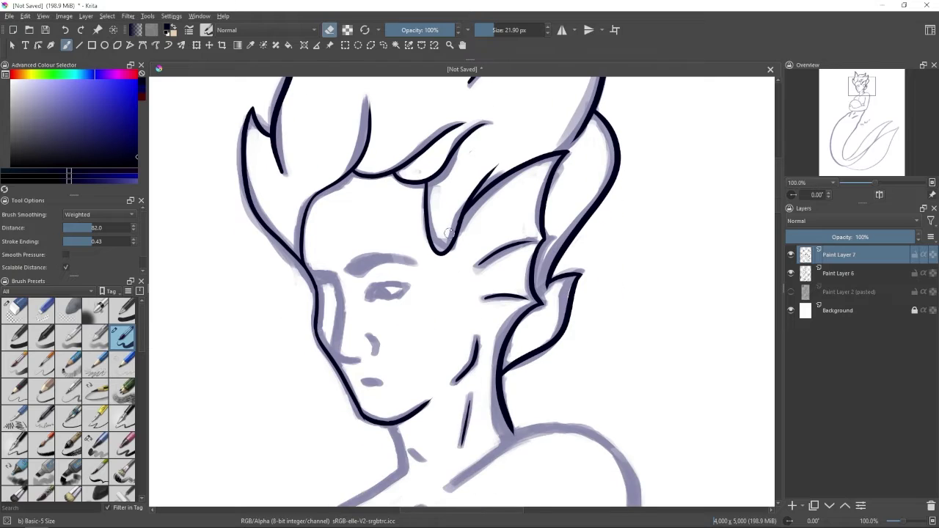
Step: Ink the facial features over the sketch: eyebrow, eye, nose line and mouth
mouse_move(349, 275)
left_mouse_down()
mouse_move(415, 262)
mouse_move(336, 342)
left_mouse_up()
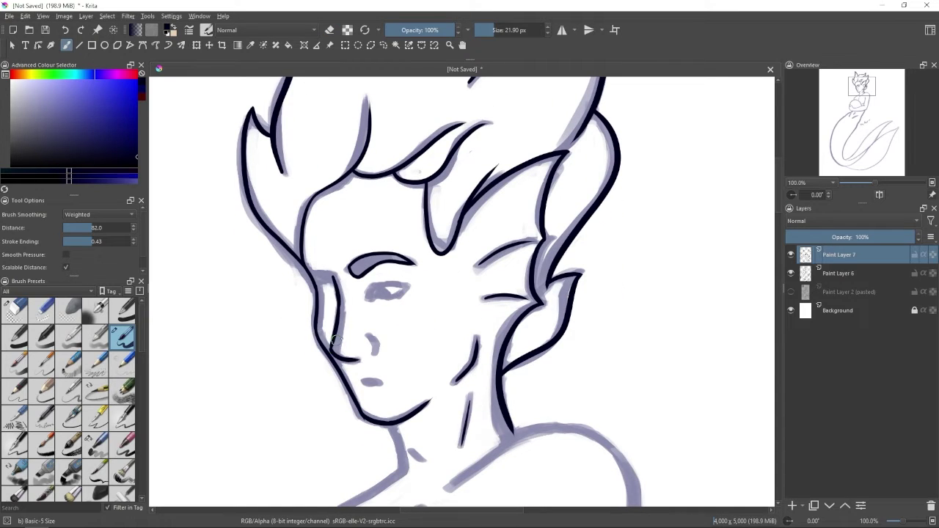
key("plus")
mouse_move(327, 293)
left_mouse_down()
mouse_move(383, 287)
mouse_move(339, 297)
left_mouse_up()
Step: Ink the neck, collarbone notch and both shoulder contours, redoing strokes that stray from the sketch
scroll(338, 297, "down", 5)
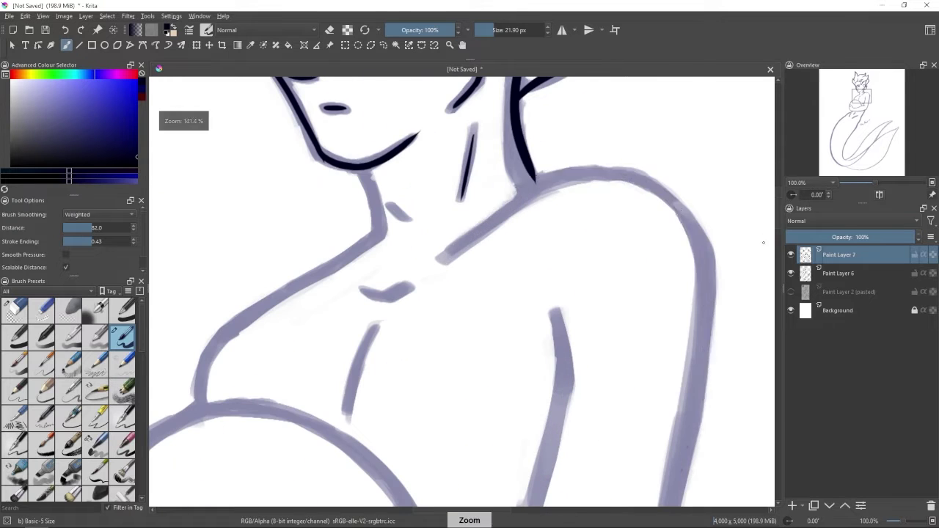
left_click_drag(440, 259, 685, 462)
left_click_drag(361, 289, 414, 282)
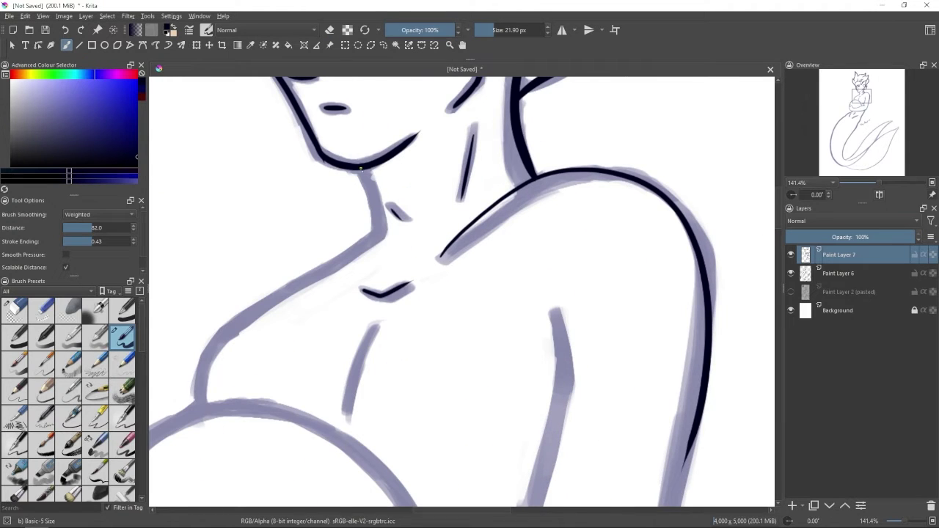
key("ctrl+z")
left_click_drag(360, 170, 198, 407)
left_click_drag(245, 318, 197, 379)
Step: Ink the chest lines and inner upper arm, plus the outer arm contour from the elbow along the forearm
scroll(531, 440, "down", 4)
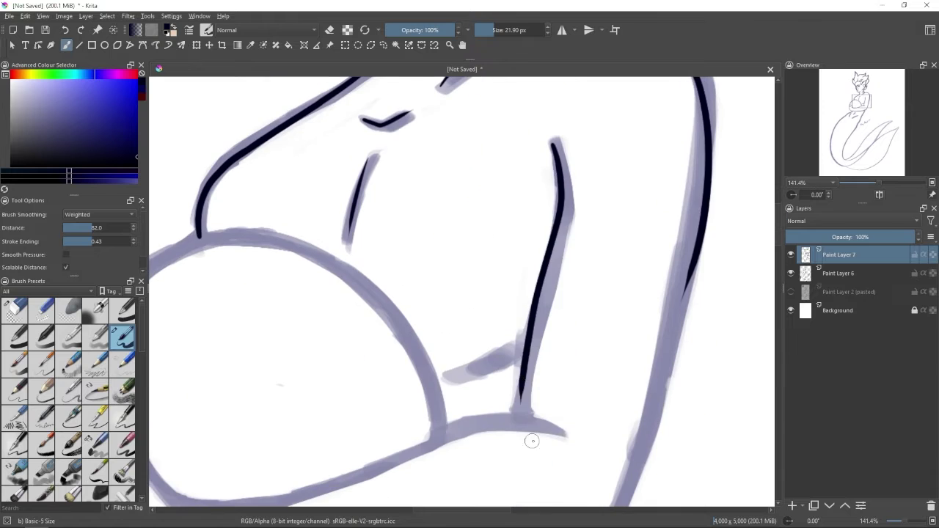
key("minus")
left_click(791, 198)
key("ctrl+bracketright")
mouse_move(335, 199)
left_mouse_down()
mouse_move(541, 91)
mouse_move(336, 440)
left_mouse_up()
key("ctrl+z")
key("ctrl+bracketright")
key("ctrl+bracketright")
key("ctrl+bracketright")
left_click_drag(265, 292, 600, 130)
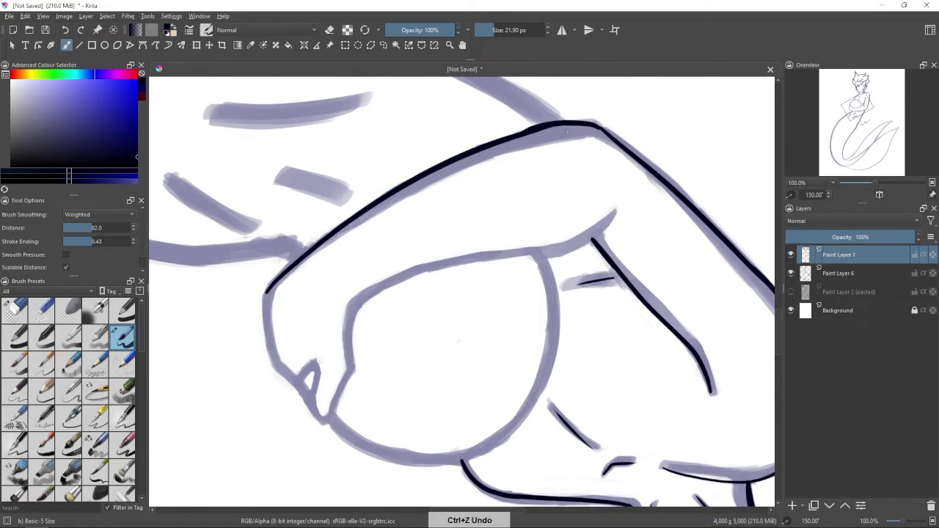
Step: Ink the forearm's inner edge, the hand with its fingers, and the outline of the held ball
left_click_drag(327, 423, 621, 214)
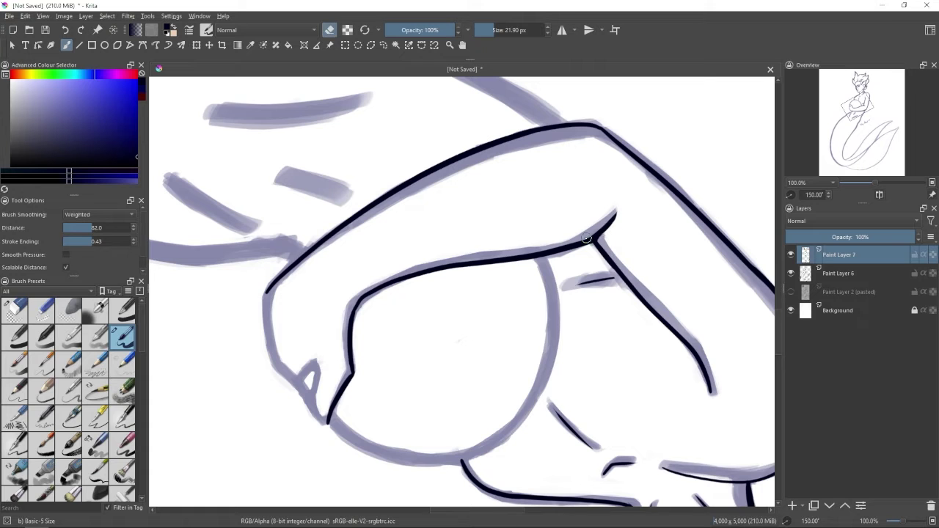
key("e")
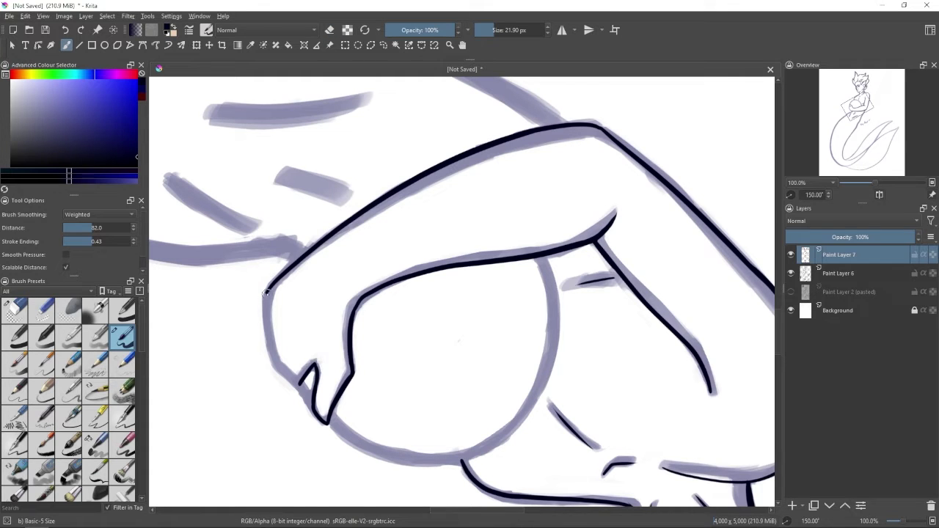
mouse_move(266, 292)
left_mouse_down()
mouse_move(296, 381)
mouse_move(409, 366)
left_mouse_up()
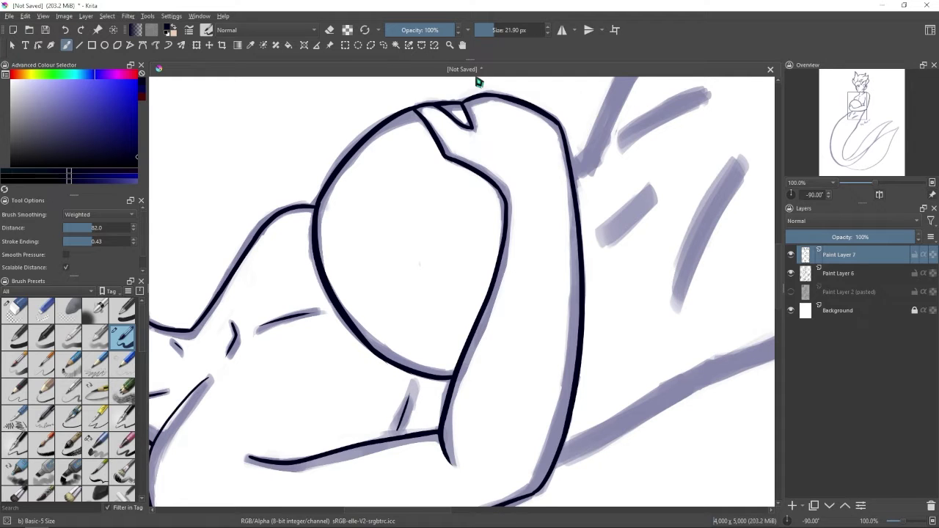
Step: Ink the waist contour where the tail begins and the short abdomen marks
left_click_drag(349, 305, 349, 432)
left_click_drag(703, 259, 621, 298)
left_click_drag(683, 172, 658, 192)
left_click_drag(733, 327, 684, 440)
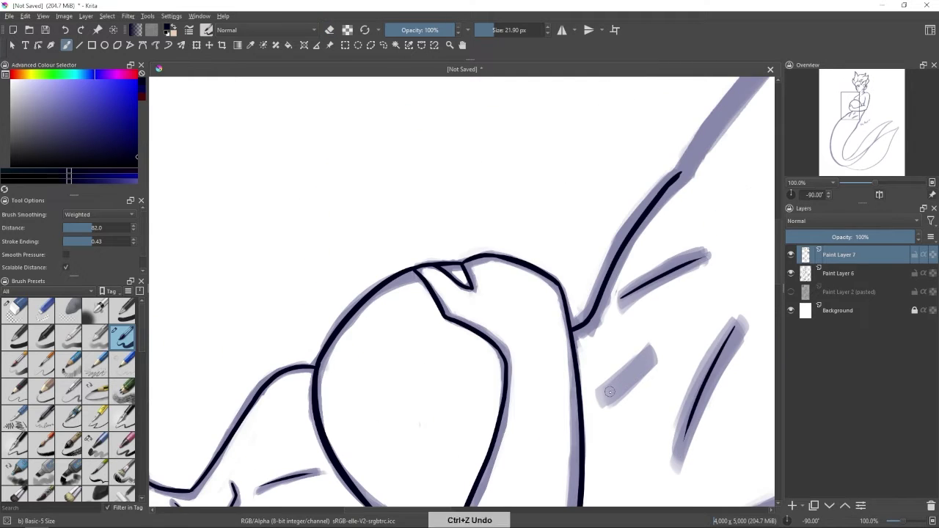
left_click_drag(642, 362, 606, 396)
left_click_drag(606, 396, 213, 396)
Step: Ink the long outer curve of the tail in one smooth stroke with the Dynamic Brush tool
scroll(603, 398, "down", 5)
key("ctrl+z")
scroll(545, 501, "down", 2)
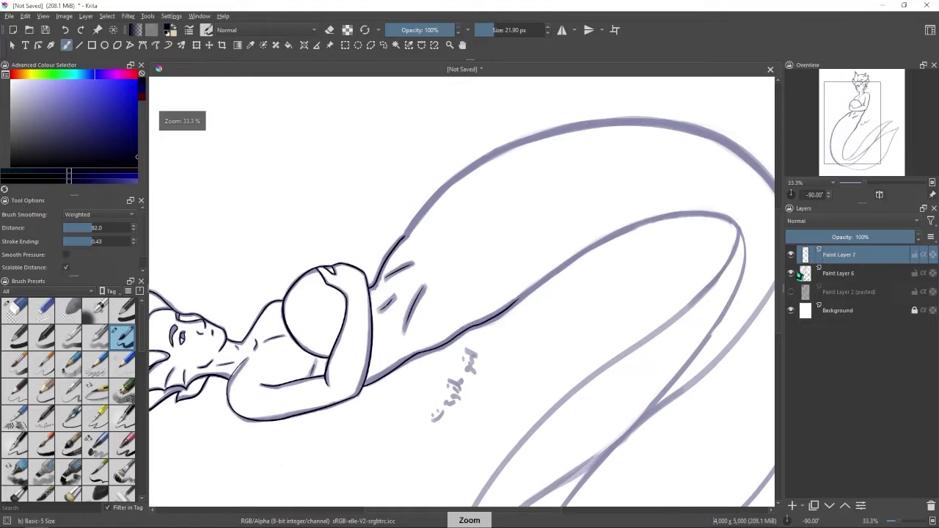
scroll(544, 501, "up", 1)
mouse_move(443, 146)
left_mouse_down()
mouse_move(704, 176)
mouse_move(622, 376)
left_mouse_up()
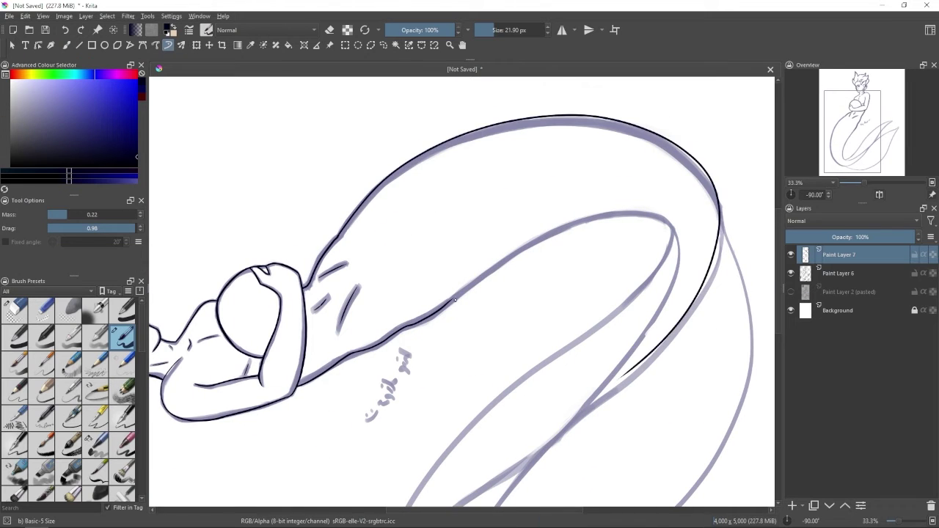
Step: Ink the tail's inner curve and both tail fins with long strokes along the sketch, undoing the stray stroke
left_click_drag(725, 260, 725, 131)
mouse_move(671, 106)
left_mouse_down()
mouse_move(389, 440)
mouse_move(379, 467)
mouse_move(620, 249)
left_mouse_up()
mouse_move(531, 496)
left_mouse_down()
mouse_move(546, 432)
mouse_move(513, 242)
left_mouse_up()
mouse_move(194, 363)
left_mouse_down()
mouse_move(366, 126)
mouse_move(677, 127)
left_mouse_up()
key("ctrl+z")
Step: Return to the freehand brush and tidy the line ends at the tail fin tips
key("b")
key("1")
key("ctrl+z")
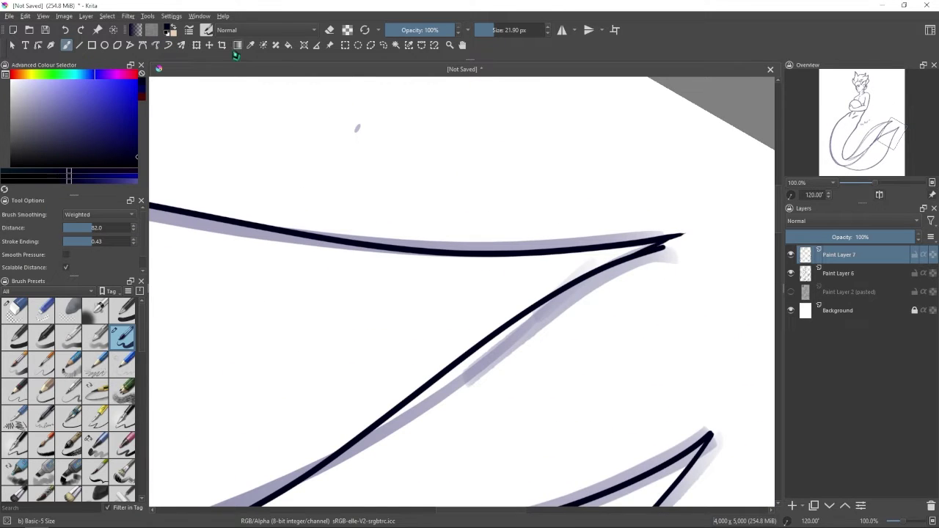
key("5")
key("2")
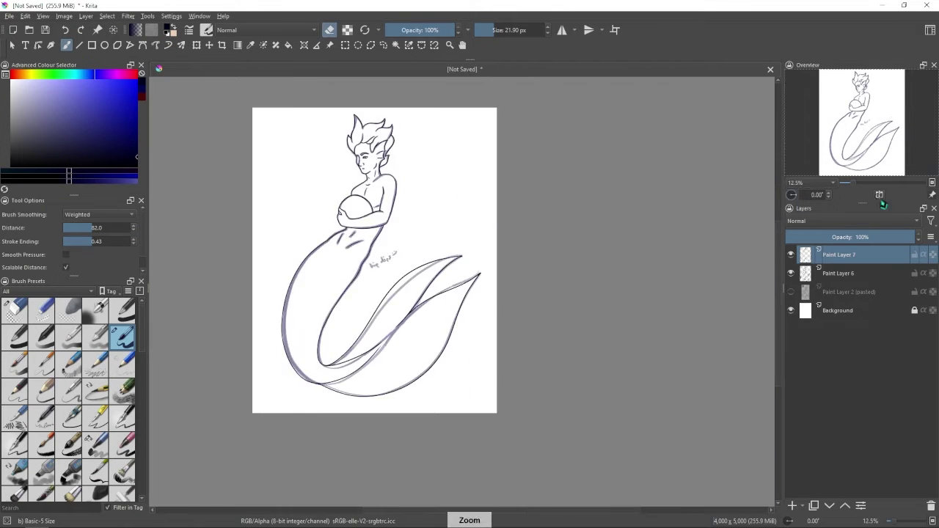
Step: Hide the sketch layer and clean up the rough line joins along the tail with the eraser
left_click(791, 273)
key("1")
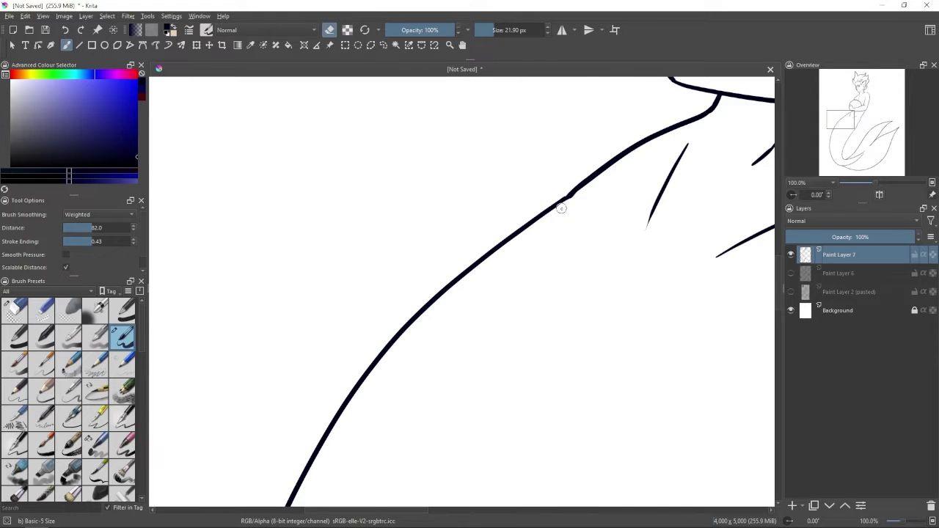
key("2")
Step: Add a paint layer beneath the line art, paste in the colour palette strip, and make the new paint layer active
key("Insert")
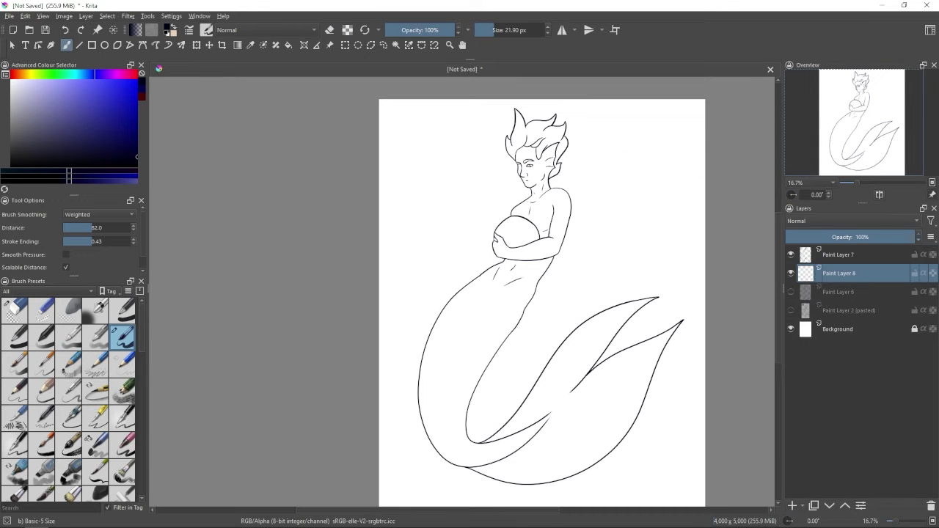
left_click_drag(355, 268, 242, 268)
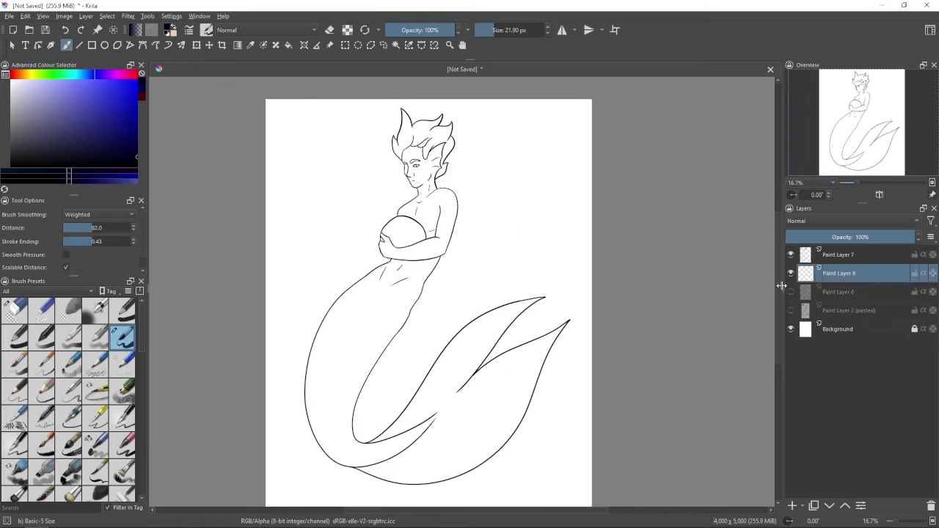
left_click(81, 119)
left_click(123, 76)
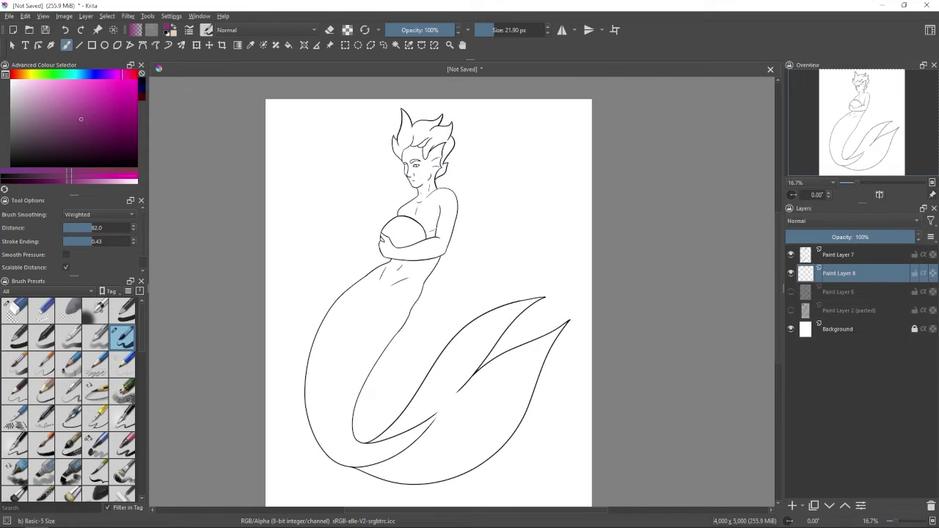
key("ctrl+v")
key("Page_Down")
Step: Fill the face, upper body and arm with light grey sampled from the palette and paint the waist the same colour
left_click(460, 129, "ctrl")
scroll(460, 130, "up", 1)
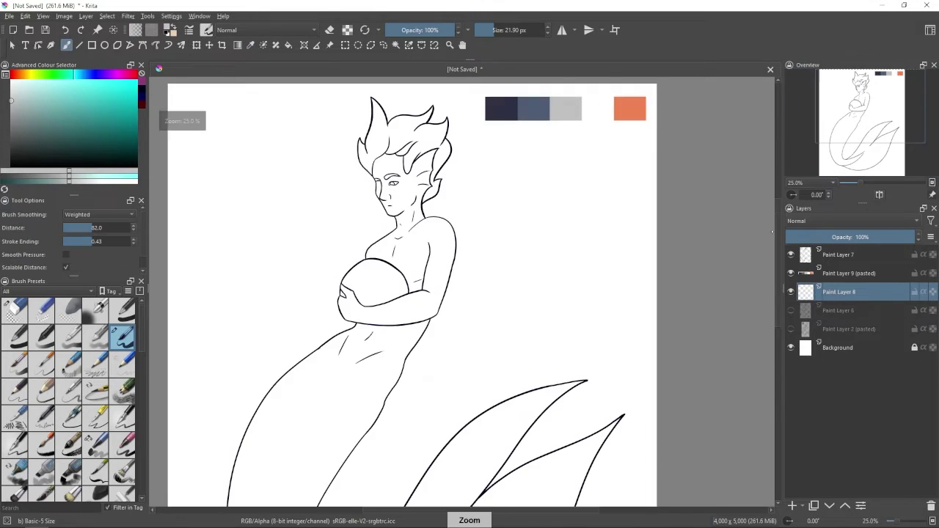
scroll(461, 130, "down", 1)
key("f")
left_click(449, 212)
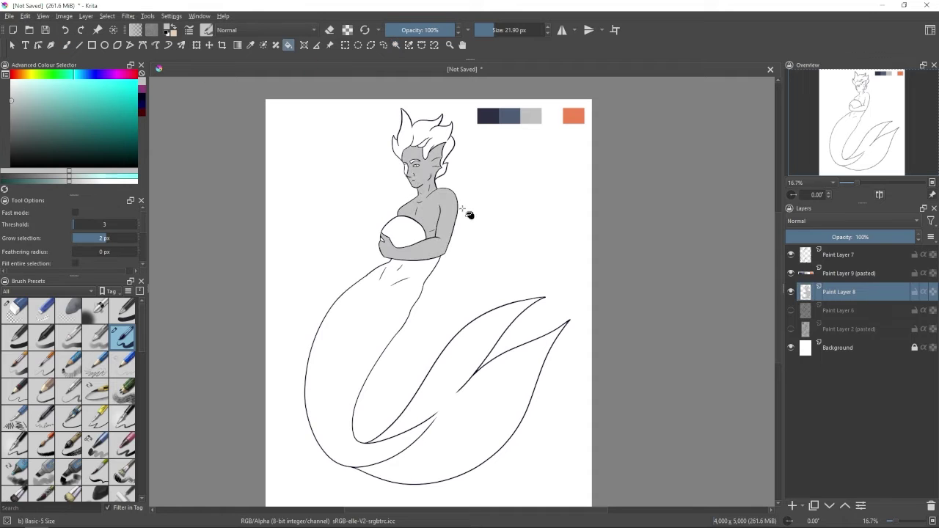
key("b")
left_click_drag(323, 316, 418, 294)
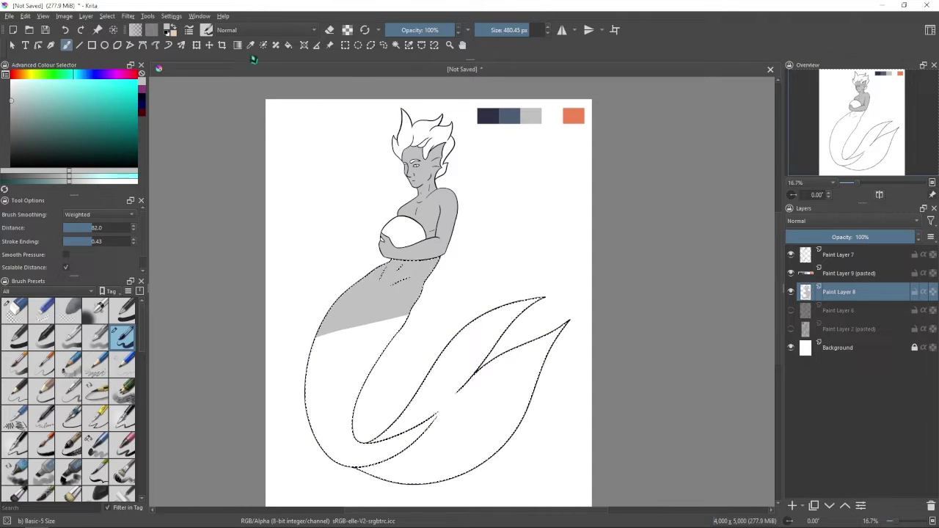
left_click(509, 115, "ctrl")
left_click_drag(323, 337, 382, 462)
left_click(487, 115, "ctrl")
left_click_drag(405, 411, 513, 352)
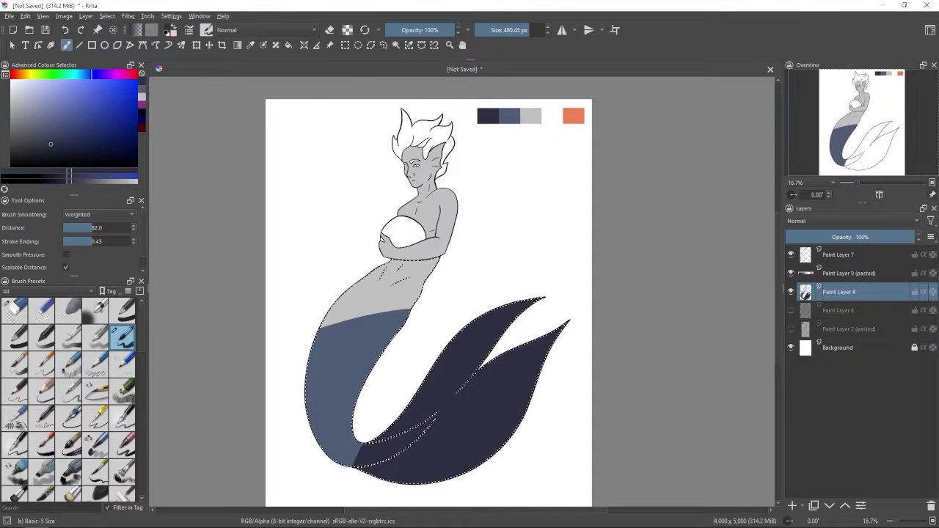
key("slash")
key("ctrl+z")
key("ctrl+z")
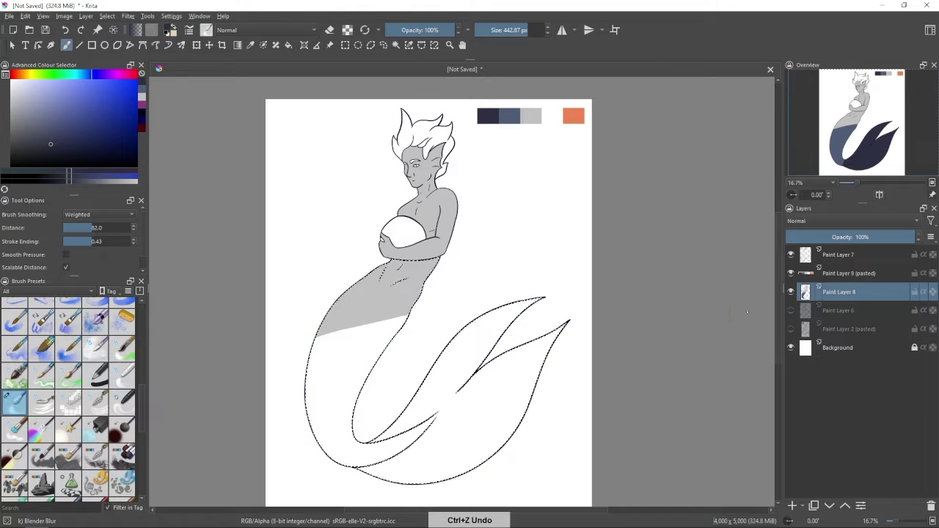
Step: Paint the rest of the selected tail and fins in the palette's light grey and clear the selection
left_click(531, 115, "ctrl")
key("slash")
mouse_move(330, 337)
left_mouse_down()
mouse_move(411, 440)
mouse_move(528, 352)
left_mouse_up()
key("ctrl+shift+a")
Step: Paint the upper tail slate blue and the lower tail and fins dark navy, sampling both colours from the palette
left_click(511, 115, "ctrl")
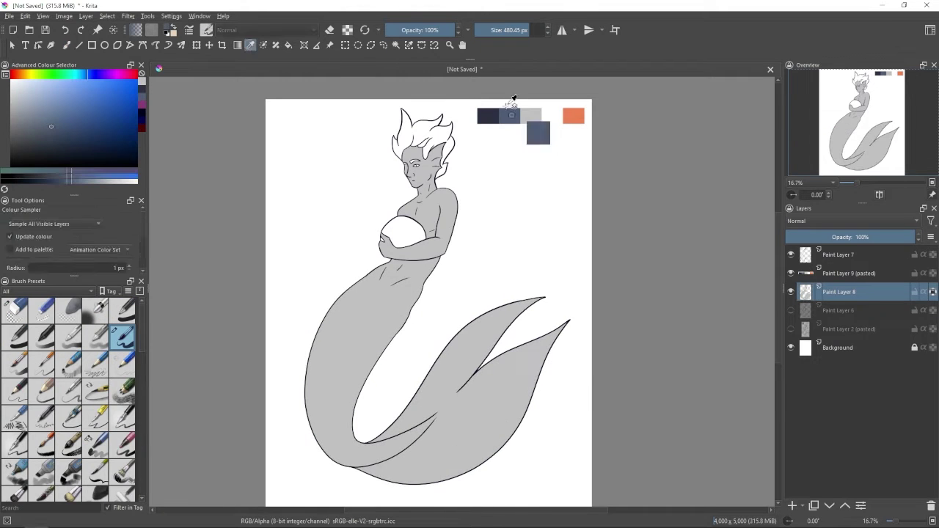
key("b")
mouse_move(382, 293)
left_mouse_down()
mouse_move(330, 388)
mouse_move(381, 462)
left_mouse_up()
left_click(488, 115, "ctrl")
left_click_drag(411, 426, 528, 338)
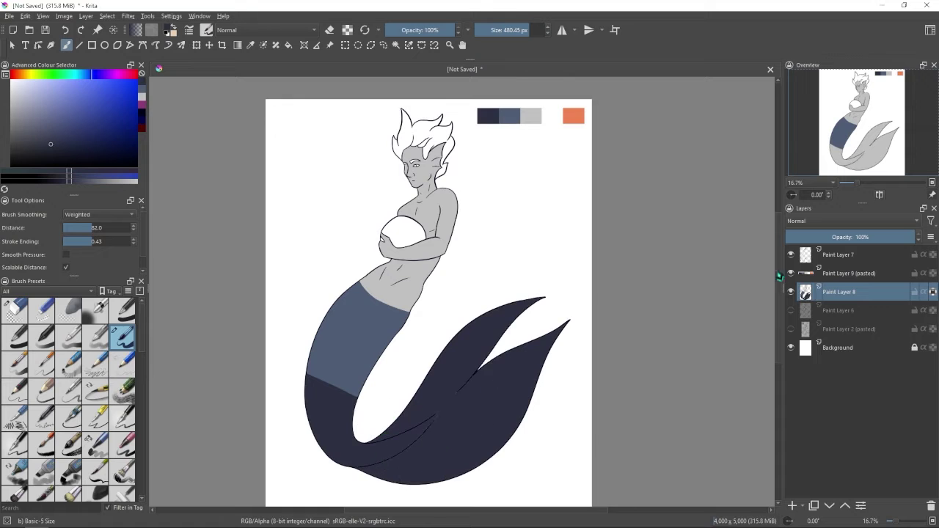
Step: Blend the grey, blue and navy borders of the tail into soft gradients with the Blender Blur brush
scroll(409, 415, "down", 1)
key("slash")
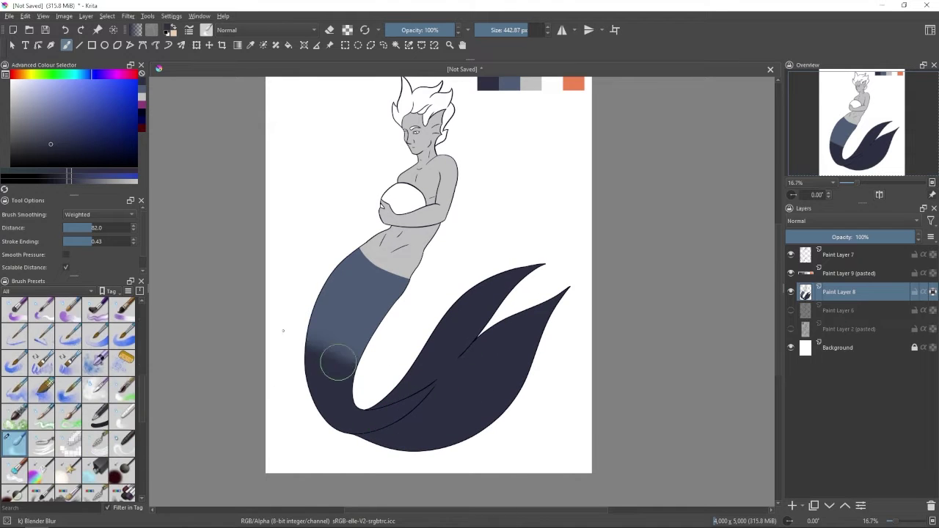
mouse_move(368, 249)
left_mouse_down()
mouse_move(336, 212)
mouse_move(434, 277)
mouse_move(284, 290)
left_mouse_up()
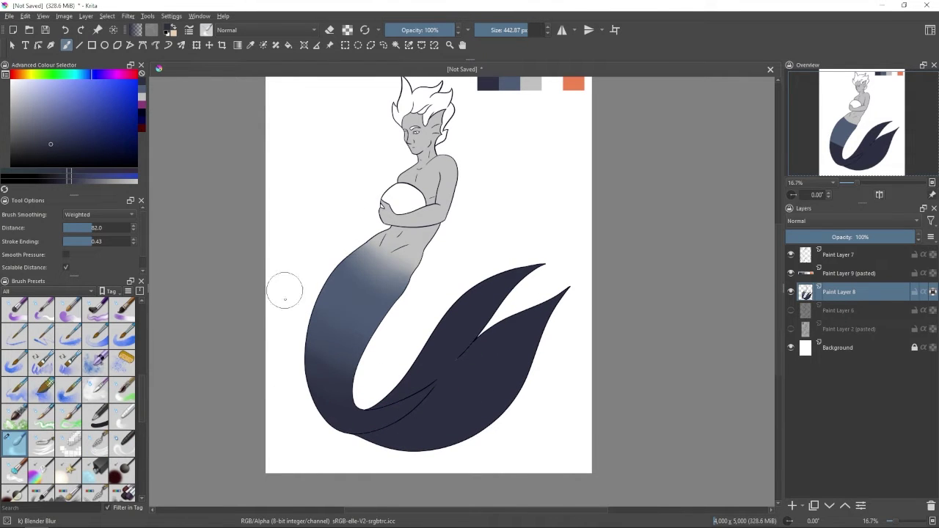
Step: Fill the hair and eyebrows with dark navy and the eye with orange sampled from the palette
key("p")
key("plus")
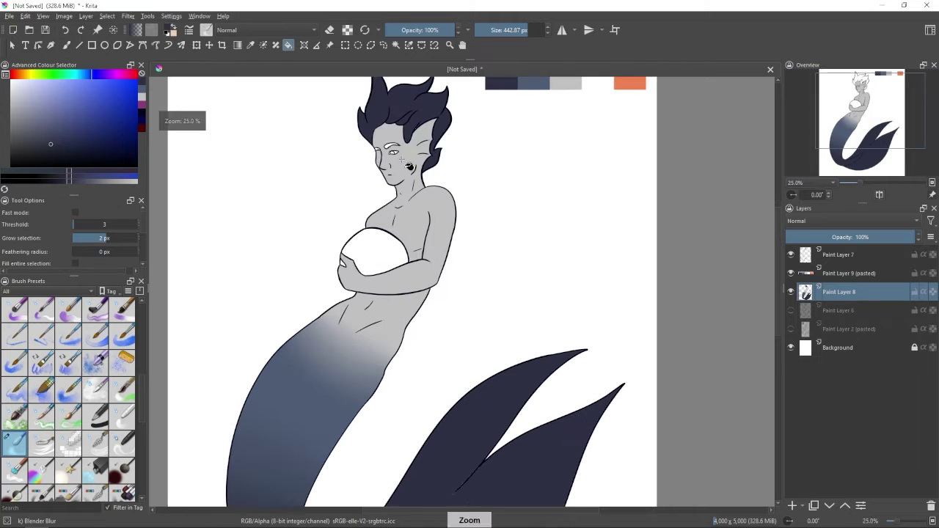
left_click(643, 85)
key("f")
left_click(394, 152)
scroll(394, 152, "down", 3)
scroll(394, 151, "up", 2)
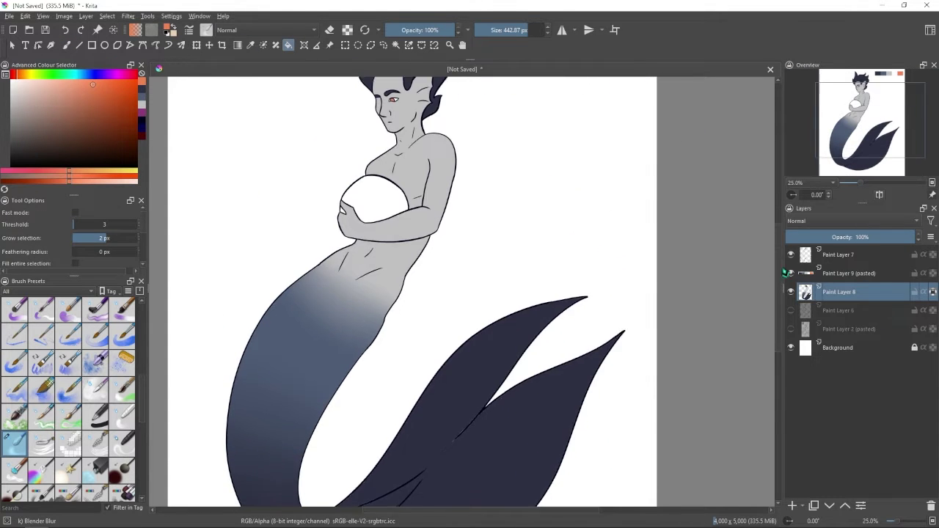
left_click(66, 45)
key("/")
mouse_move(377, 356)
left_mouse_down()
mouse_move(608, 310)
mouse_move(557, 382)
left_mouse_up()
scroll(419, 272, "down", 3)
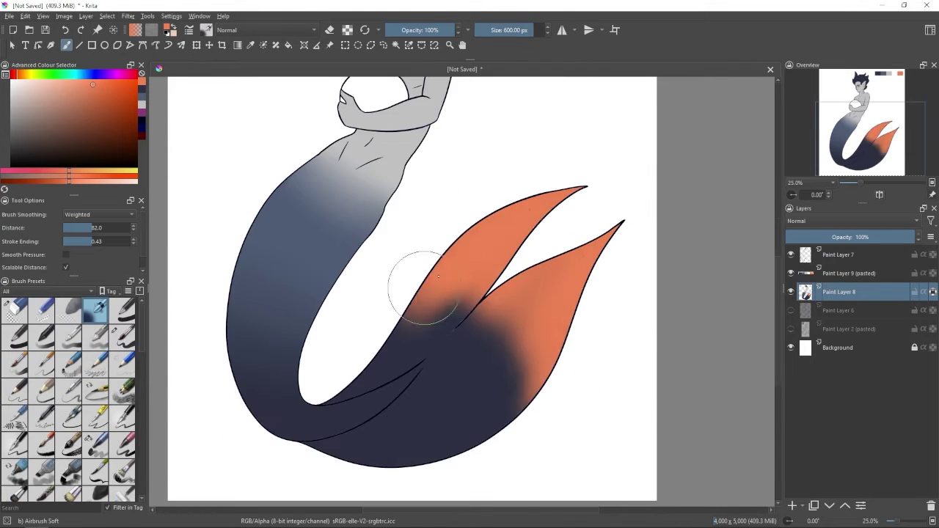
left_click_drag(419, 272, 531, 242)
key("/")
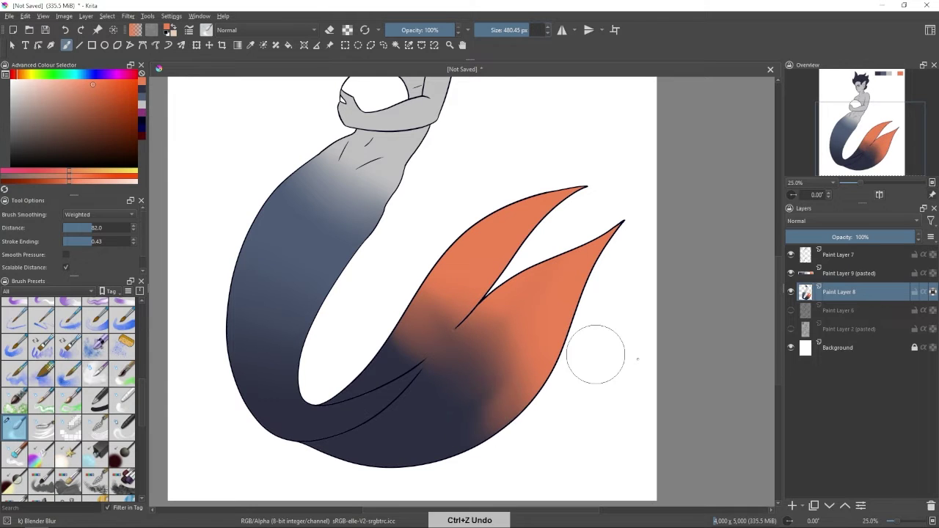
mouse_move(418, 401)
left_mouse_down()
mouse_move(396, 351)
mouse_move(540, 398)
left_mouse_up()
key("minus")
key("ctrl+z")
key("ctrl+z")
key("ctrl+z")
key("ctrl+z")
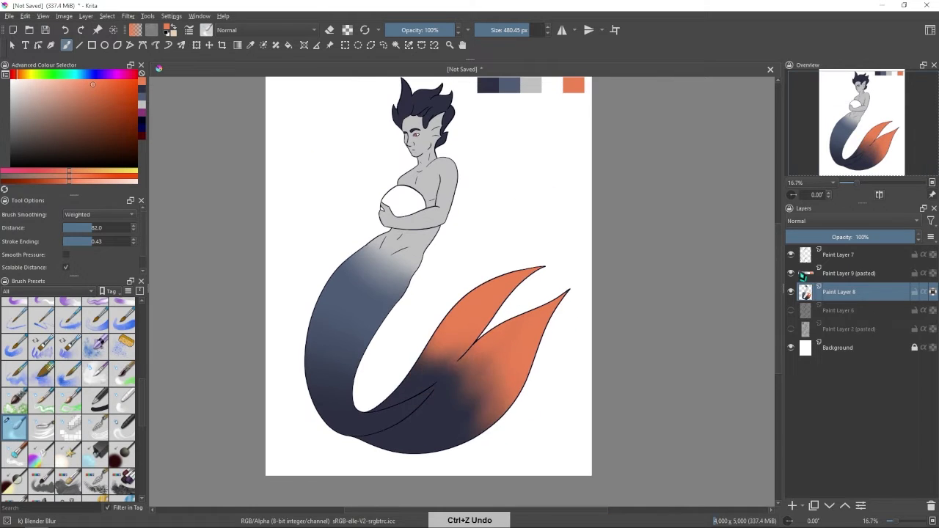
key("ctrl+z")
key("plus")
key("minus")
key("minus")
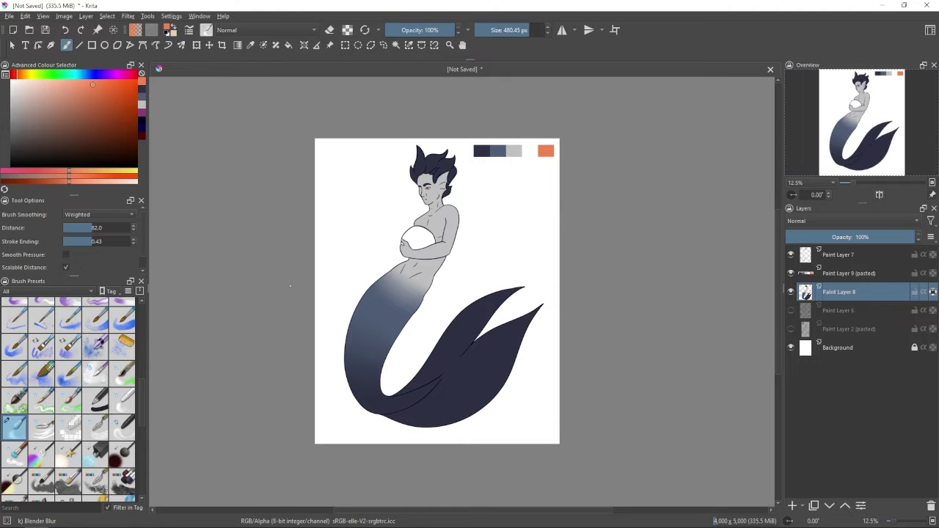
Step: Blend orange into both tail fins with a radial gradient that strengthens towards the fin tips
key("g")
mouse_move(411, 347)
left_mouse_down()
mouse_move(433, 413)
mouse_move(478, 417)
mouse_move(541, 360)
left_mouse_up()
key("plus")
scroll(145, 394, "up", 3)
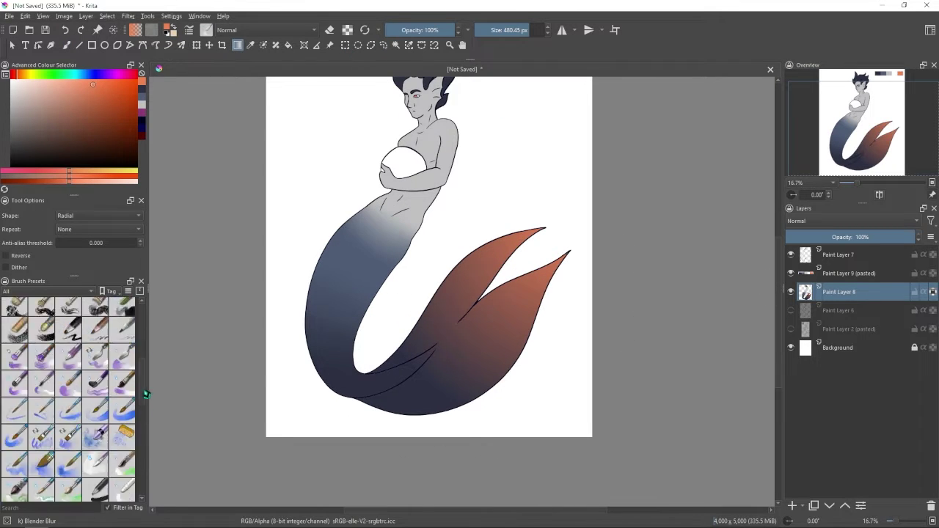
Step: Colour the ear fin with soft slate blue and an orange outer edge, sampling both colours from the palette
key("b")
key("plus")
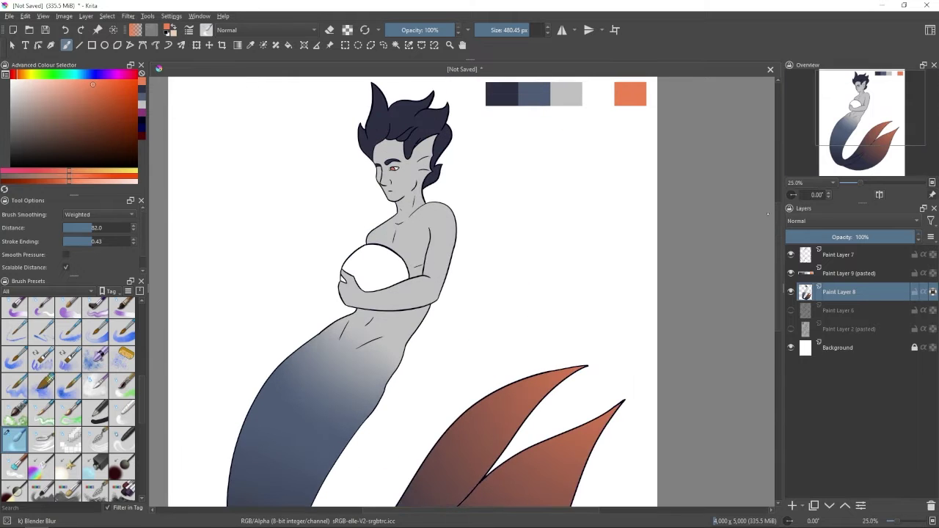
scroll(458, 232, "up", 2)
left_click(534, 137, "ctrl")
key("slash")
mouse_move(444, 184)
left_mouse_down()
mouse_move(453, 150)
mouse_move(465, 203)
mouse_move(432, 205)
left_mouse_up()
left_click(630, 137, "ctrl")
Step: Colour the orb on a new layer with a yellow-to-orange radial gradient and place that layer in a clipping group
key("Insert")
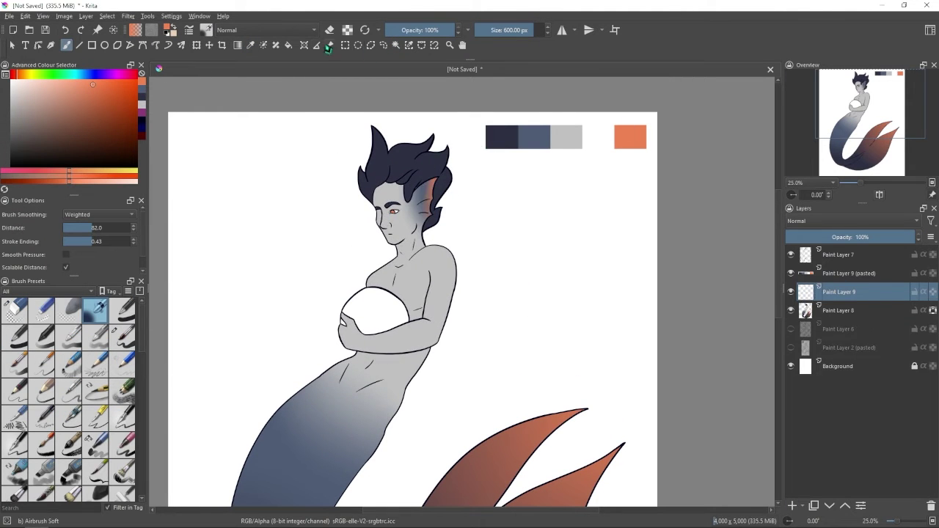
key("g")
mouse_move(374, 323)
left_mouse_down()
mouse_move(415, 320)
mouse_move(400, 301)
left_mouse_up()
left_click(94, 88)
key("ctrl+z")
key("ctrl+shift+g")
Step: Place the merman's base colour layer, Paint Layer 8, in its own clipping group with a Multiply mask layer
key("minus")
key("minus")
key("minus")
key("plus")
key("plus")
left_click(855, 348)
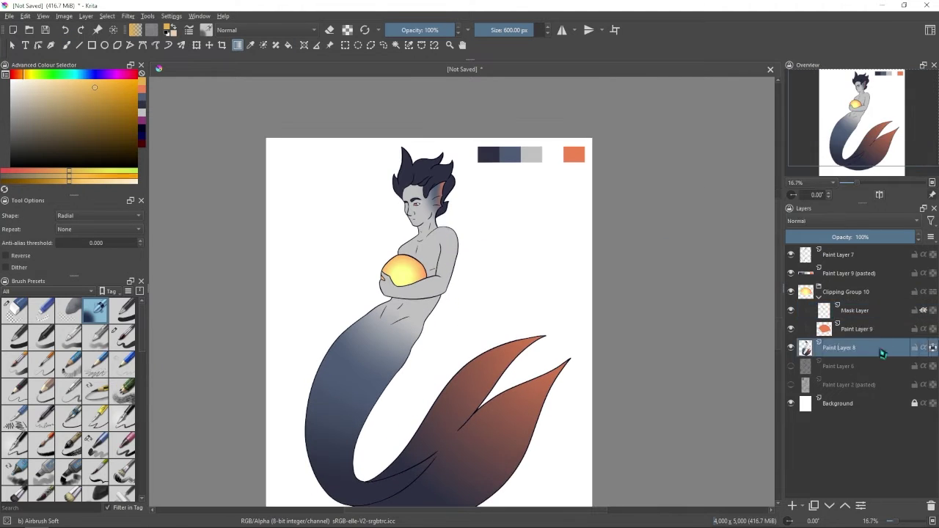
key("ctrl+shift+g")
Step: Shade the outer edge of the upper arm in dark purple with the Basic-5 Size brush and outline the forearm's shadow
left_click(121, 337)
key("plus")
key("plus")
key("plus")
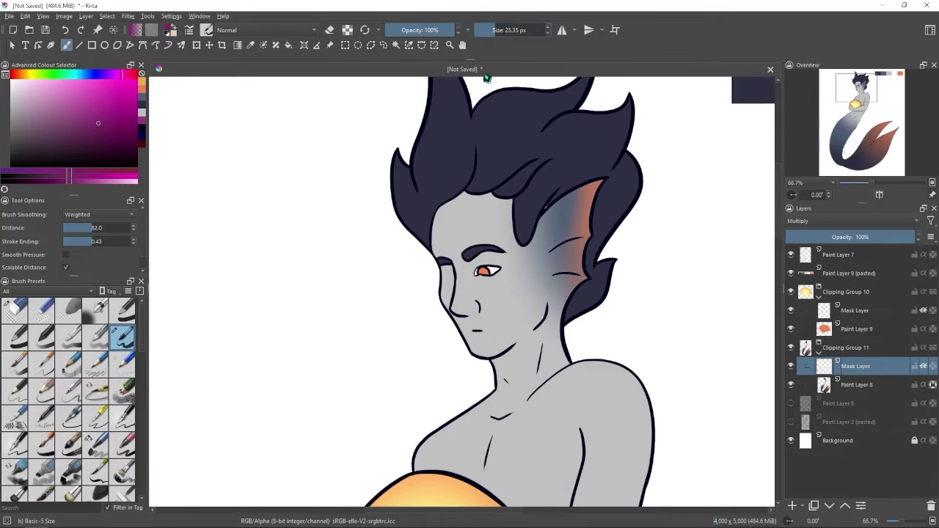
key("minus")
mouse_move(369, 315)
left_mouse_down()
mouse_move(550, 335)
mouse_move(615, 304)
left_mouse_up()
mouse_move(625, 208)
left_mouse_down()
mouse_move(597, 399)
mouse_move(630, 220)
mouse_move(612, 154)
left_mouse_up()
scroll(612, 154, "down", 3)
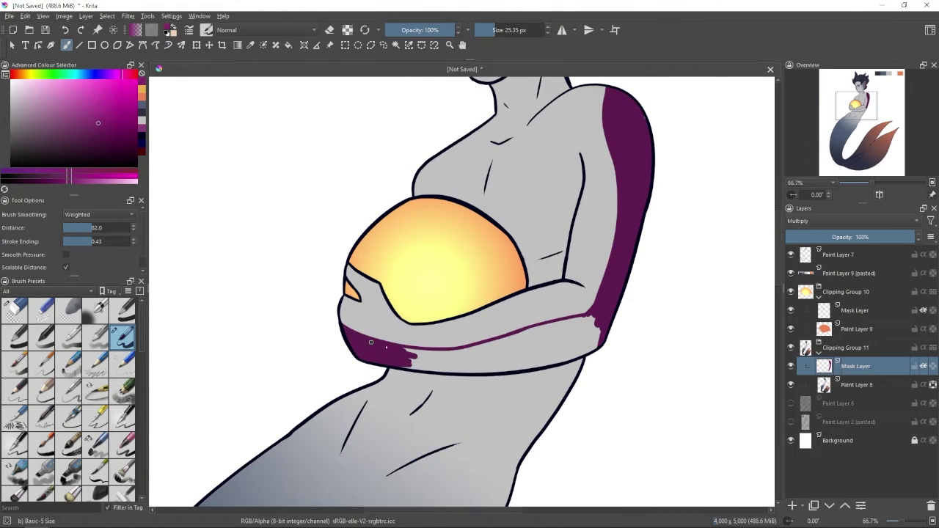
Step: Fill the forearm's underside with purple shadow and outline the shadow edges across the waist and both fins
scroll(422, 345, "down", 4)
mouse_move(342, 324)
left_mouse_down()
mouse_move(366, 361)
mouse_move(392, 356)
left_mouse_up()
left_click_drag(411, 246, 540, 243)
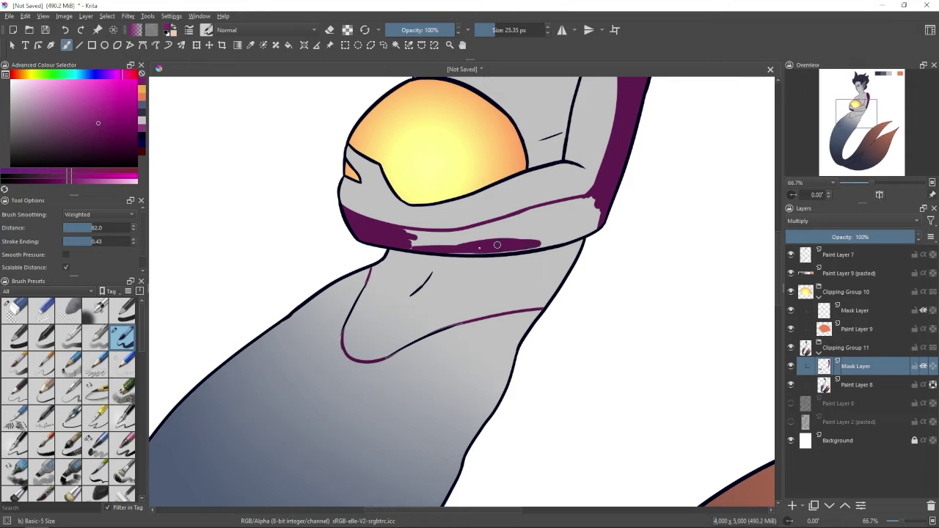
mouse_move(621, 208)
left_mouse_down()
mouse_move(532, 214)
mouse_move(442, 238)
left_mouse_up()
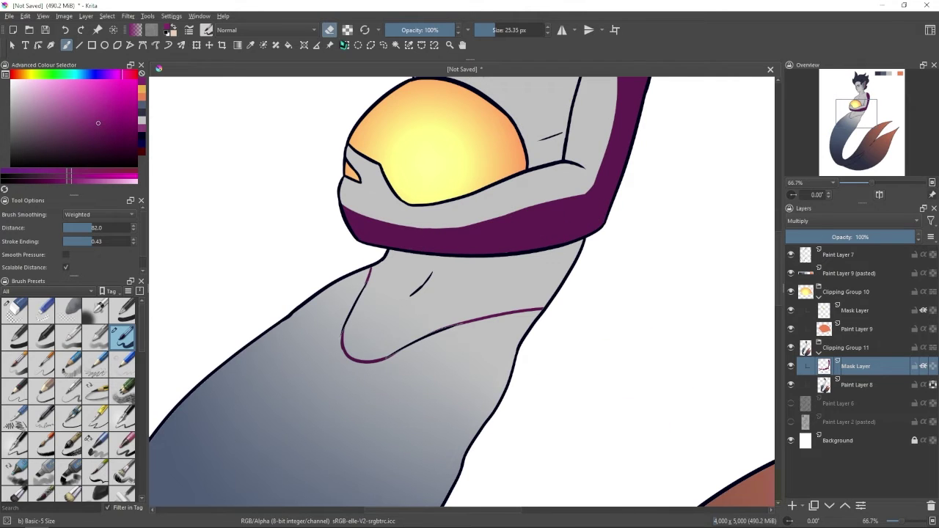
scroll(440, 234, "down", 3)
scroll(440, 235, "down", 4)
key("f")
left_click(428, 216)
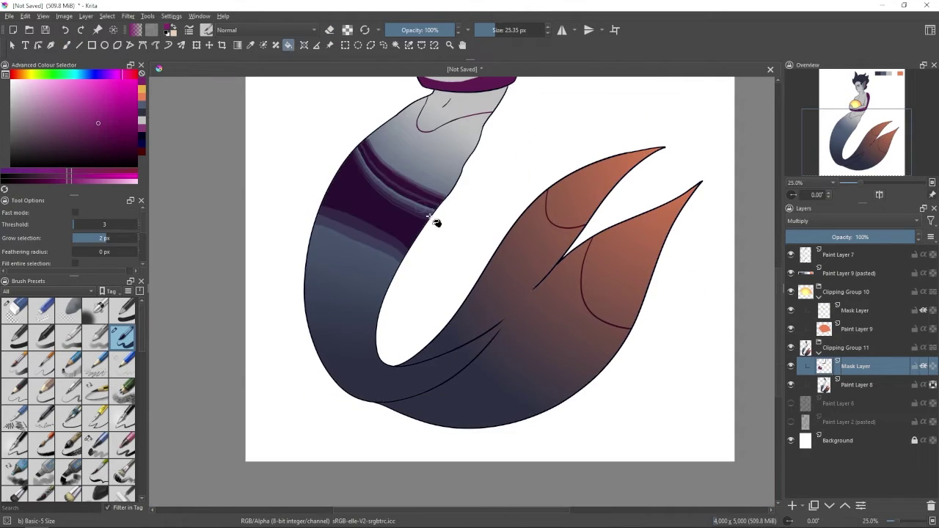
key("ctrl+z")
left_click(664, 211)
key("ctrl+z")
left_click(513, 210)
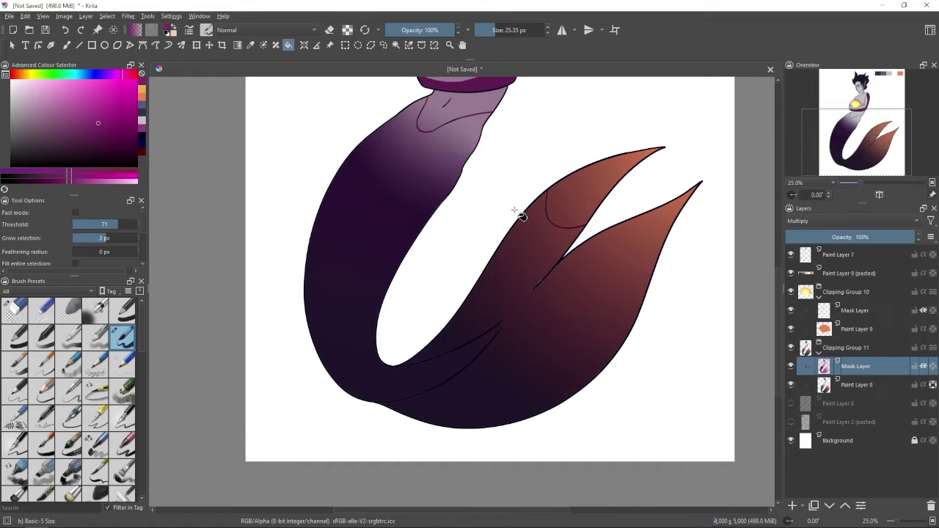
key("ctrl+z")
left_click(423, 260)
key("ctrl+z")
Step: Paint the whole tail and fins in purple shadow up to the outlined edges with a brush of about 225 px
key("b")
mouse_move(447, 202)
left_mouse_down()
mouse_move(624, 331)
mouse_move(376, 169)
left_mouse_up()
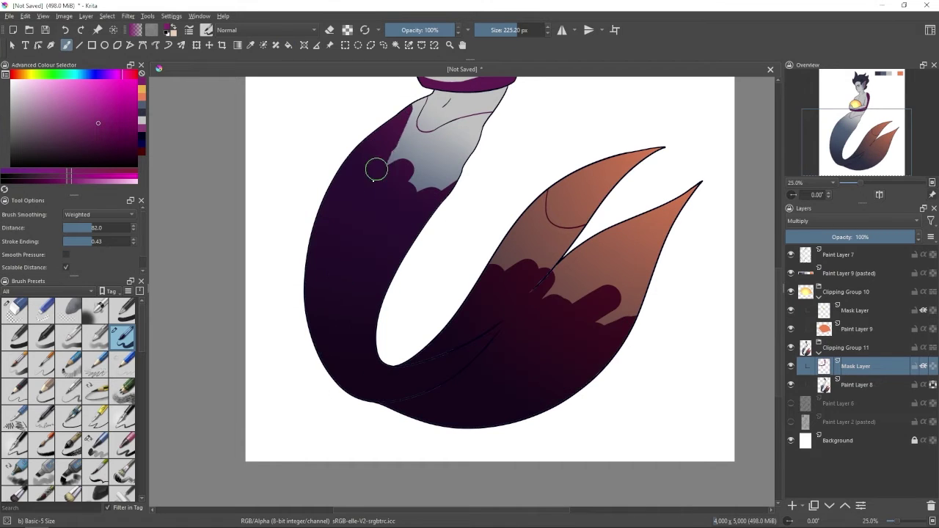
mouse_move(405, 114)
left_mouse_down()
mouse_move(432, 140)
mouse_move(450, 133)
mouse_move(392, 189)
mouse_move(550, 183)
mouse_move(549, 175)
mouse_move(566, 220)
mouse_move(521, 237)
mouse_move(638, 289)
left_mouse_up()
scroll(644, 308, "up", 5)
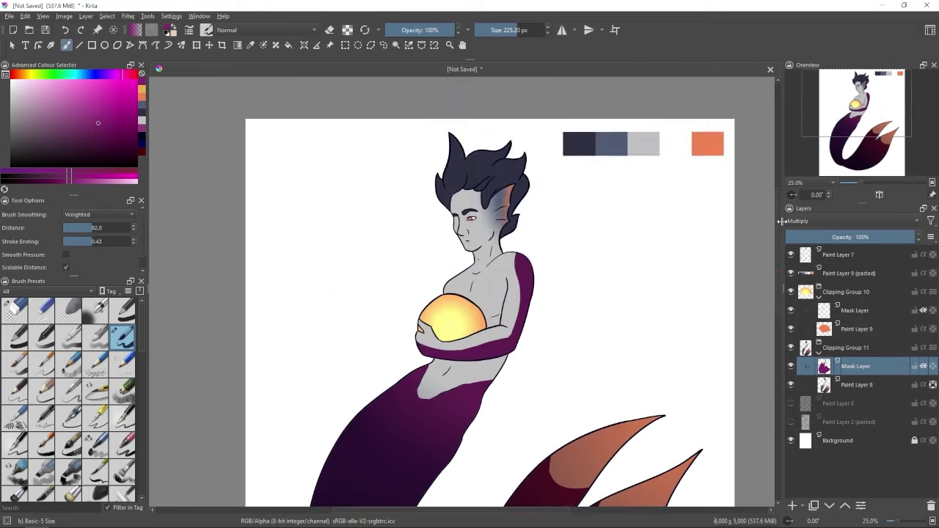
Step: Refine the edges of the purple tail shadow around the waist with a brush of about 60 px
key("plus")
key("plus")
key("e")
key("plus")
key("ctrl+z")
mouse_move(381, 271)
left_mouse_down()
mouse_move(345, 308)
mouse_move(421, 284)
left_mouse_up()
key("ctrl+z")
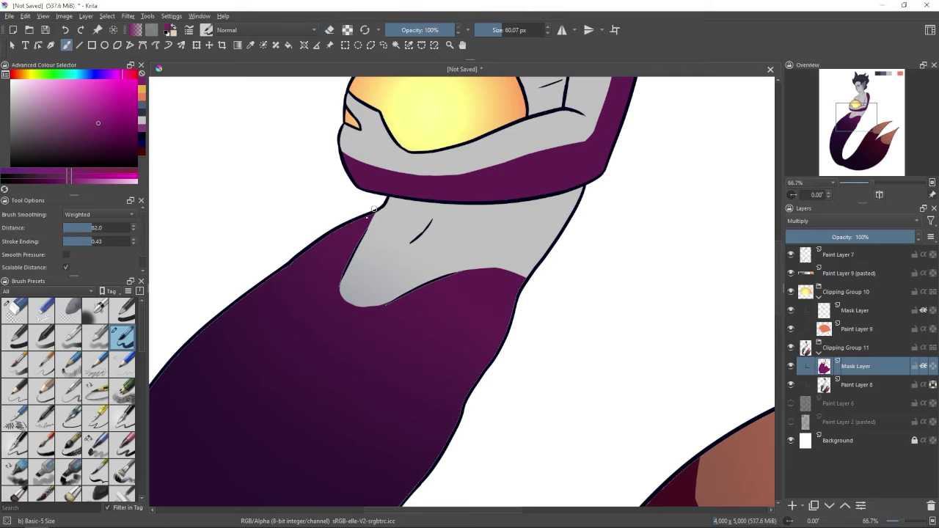
Step: Paint purple shadows in the collarbone notch and along the back of the neck
scroll(513, 293, "up", 5)
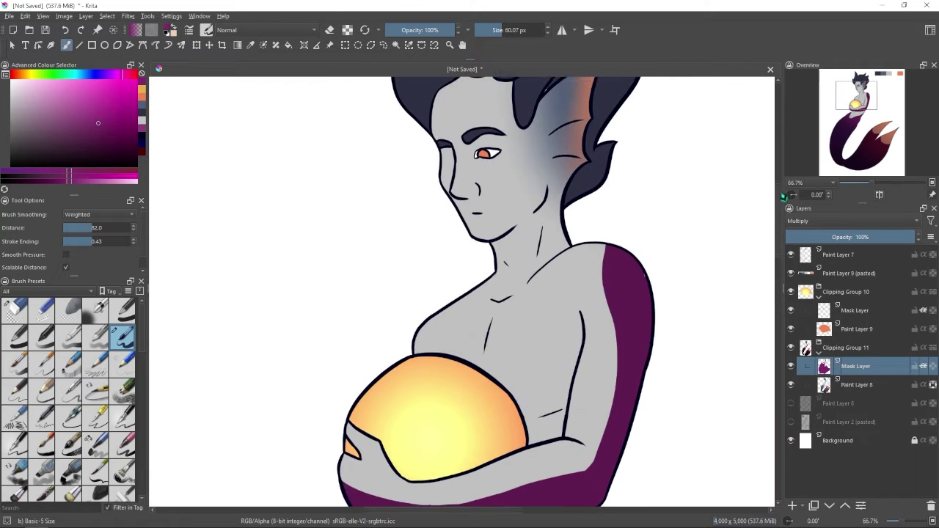
key("ctrl+z")
left_click(497, 311)
key("ctrl+z")
left_click(497, 311)
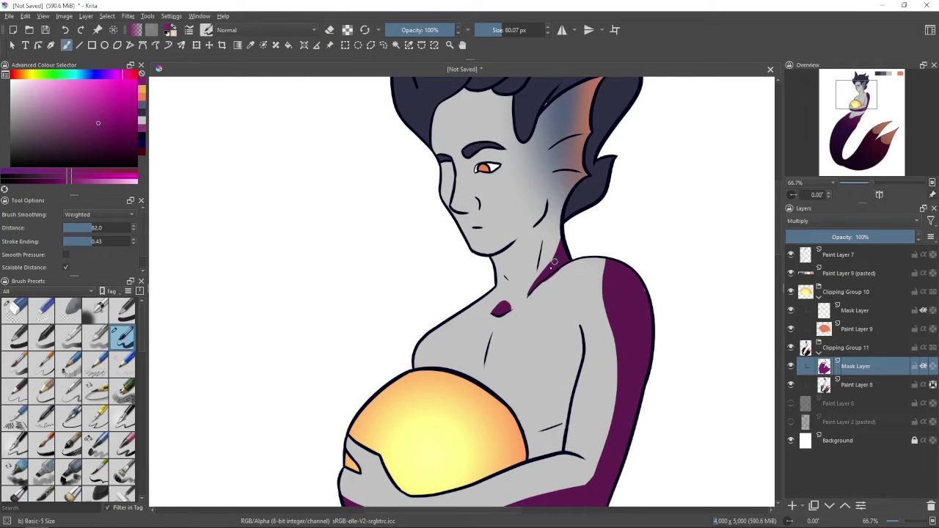
Step: Shade the face and ear fin in purple, leaving the upper eyelid, the side of the nose and the jaw lit
mouse_move(439, 145)
left_mouse_down()
mouse_move(456, 112)
mouse_move(532, 137)
left_mouse_up()
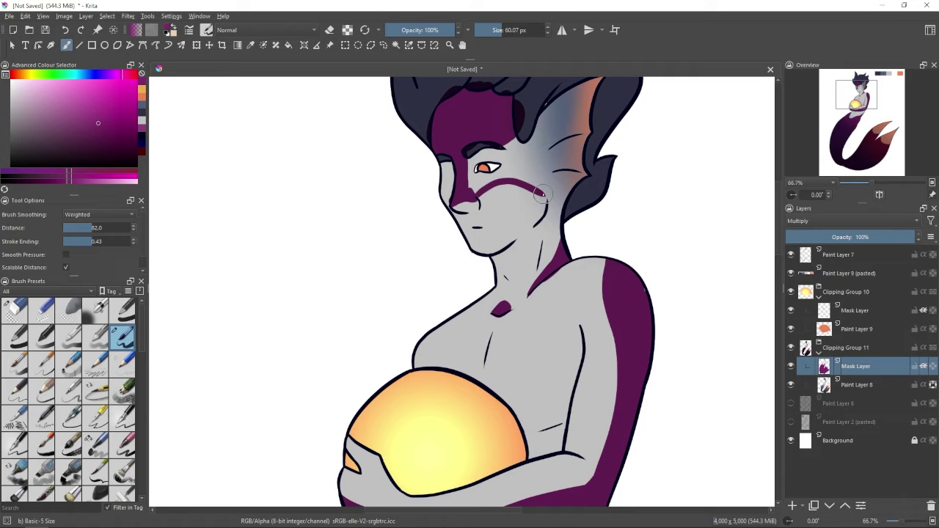
left_click_drag(473, 245, 537, 194)
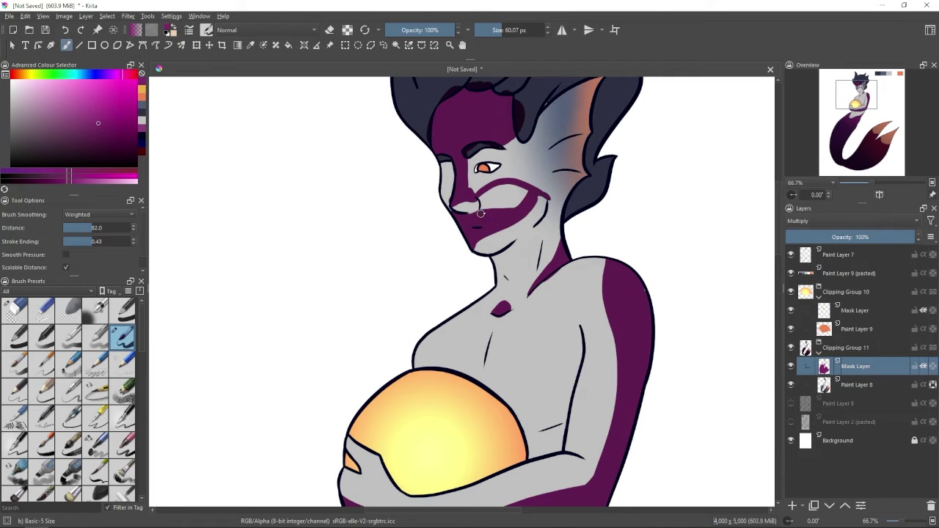
mouse_move(480, 212)
left_mouse_down()
mouse_move(511, 193)
mouse_move(510, 142)
left_mouse_up()
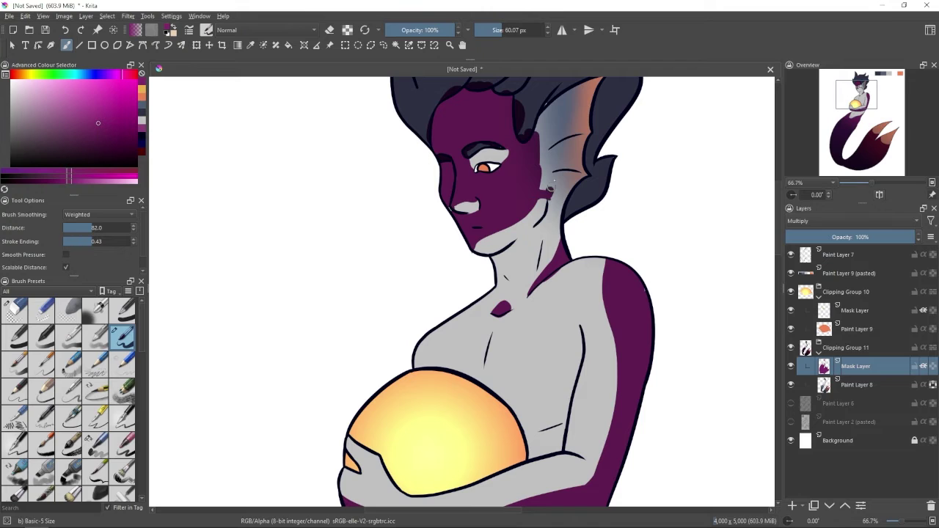
left_click_drag(550, 188, 473, 147)
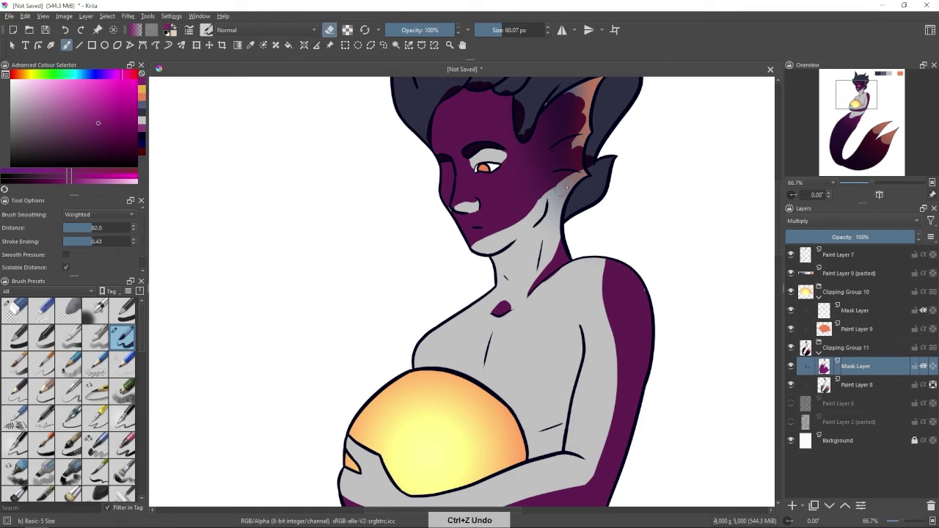
scroll(535, 212, "up", 5)
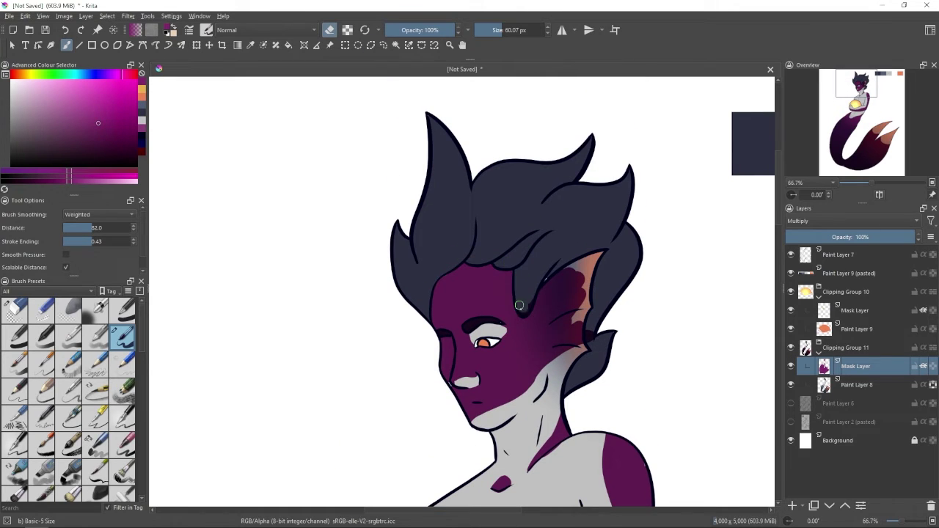
key("ctrl+z")
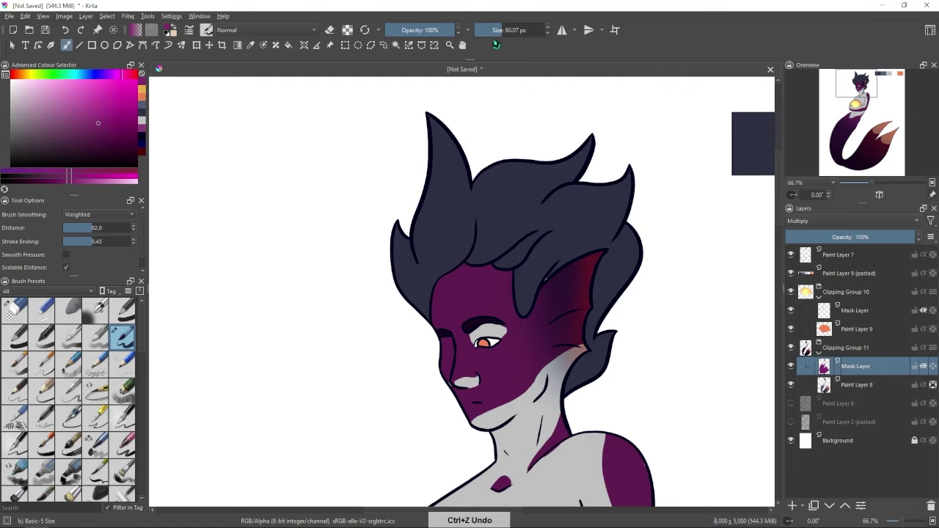
Step: Outline the shadow shapes in the hair with a 14.67 px brush and fill them with purple
left_click_drag(480, 221, 531, 247)
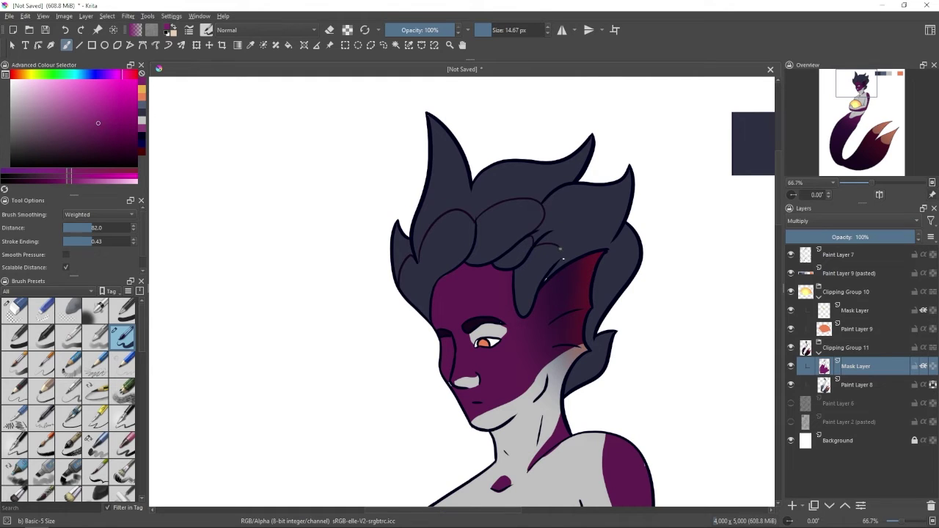
key("f")
left_click(503, 189)
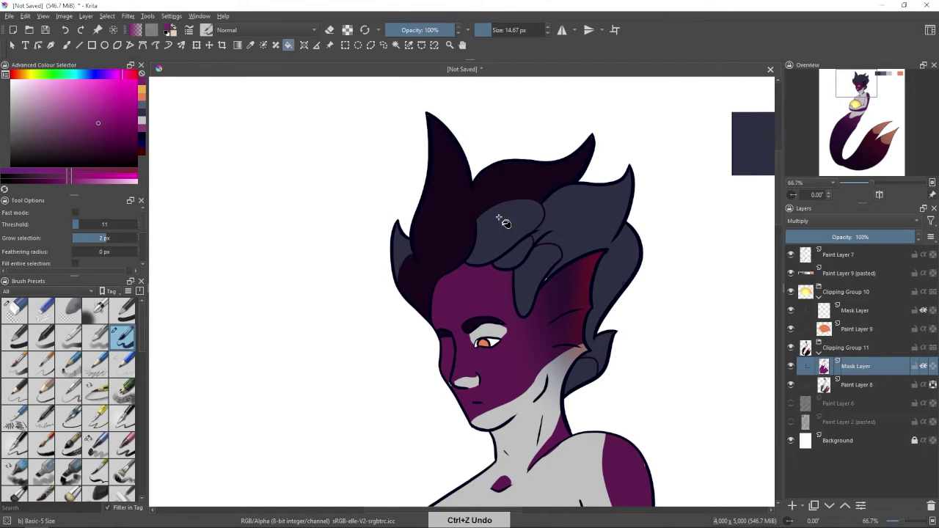
left_click(609, 198)
Step: Set the shadow mask layer's opacity to 31%
left_click(826, 237)
key("minus")
key("minus")
key("minus")
key("minus")
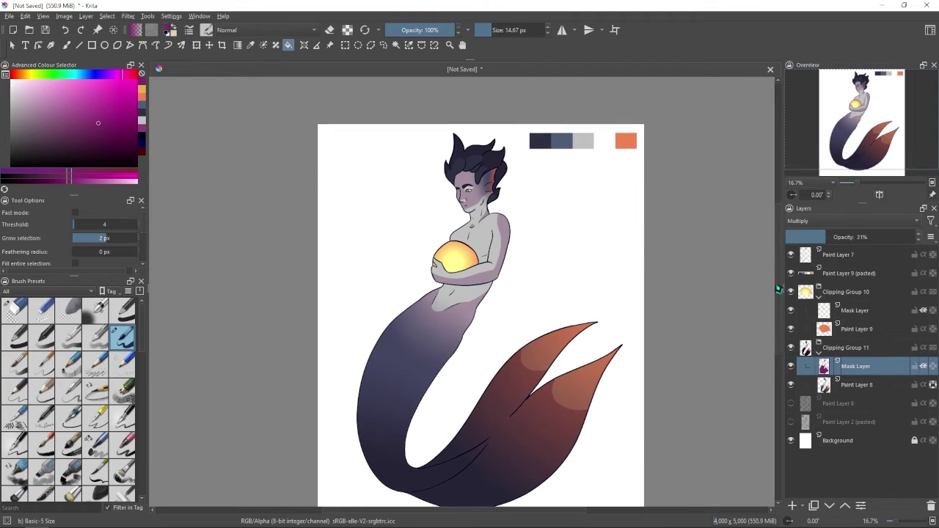
Step: Refine the face shadow around the nose with the eraser
key("plus")
key("plus")
key("plus")
key("b")
key("plus")
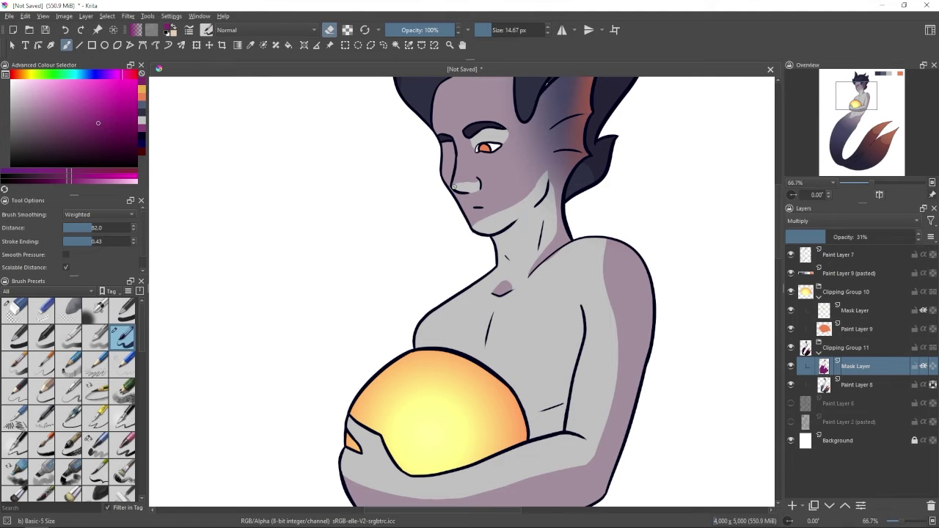
key("ctrl+s")
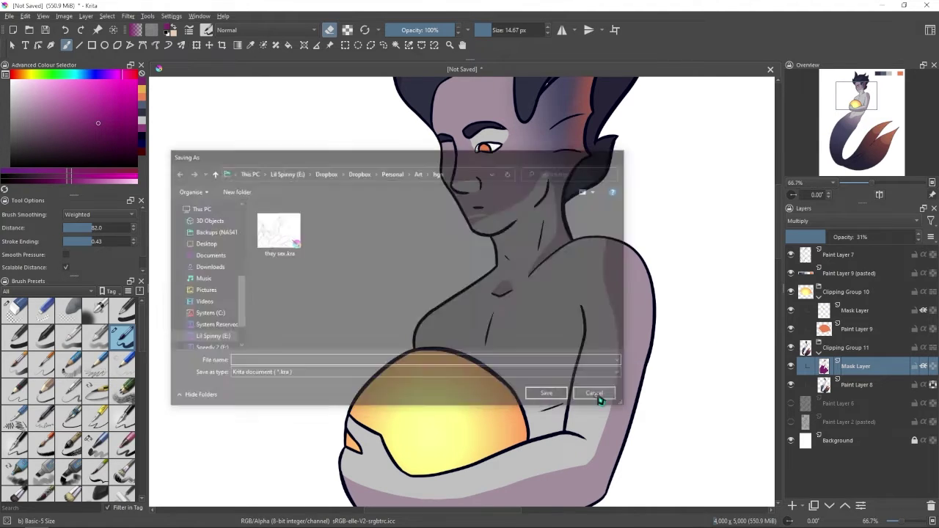
left_click(601, 394)
Step: Sample dark navy and touch up the tail and fin lines on the base colour layer, Paint Layer 8
key("1")
left_click(587, 275, "ctrl")
scroll(518, 338, "down", 10)
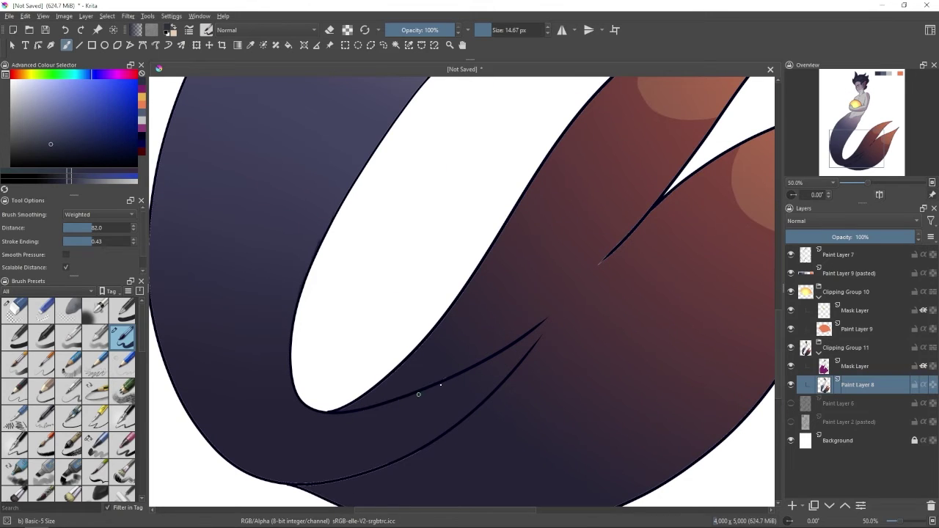
Step: On a new Multiply layer, outline a second shadow across the tail's bend and fin bases and fill it with purple
scroll(209, 438, "down", 2)
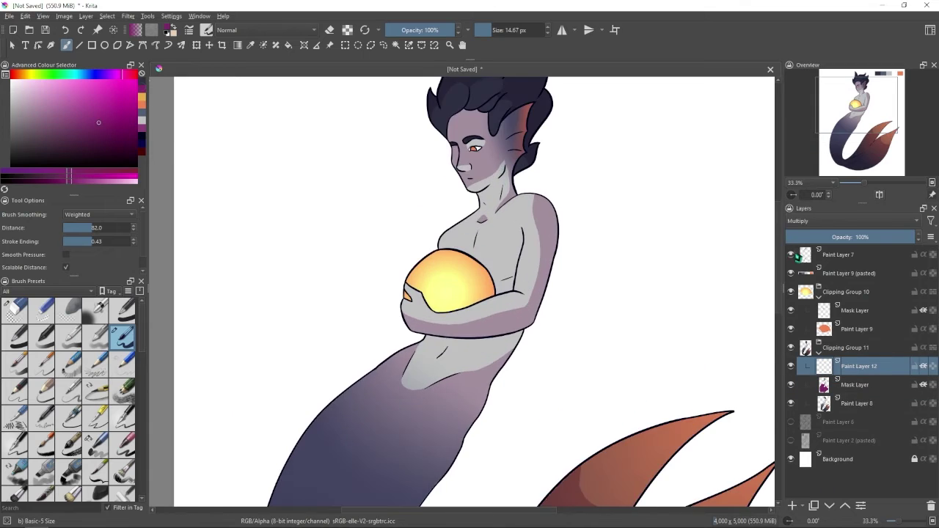
scroll(761, 307, "down", 2)
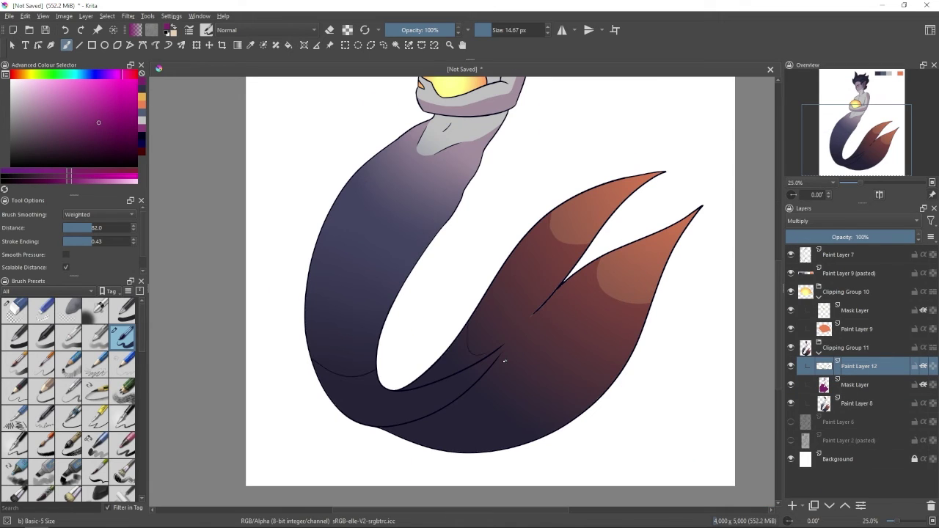
key("f")
left_click(499, 364)
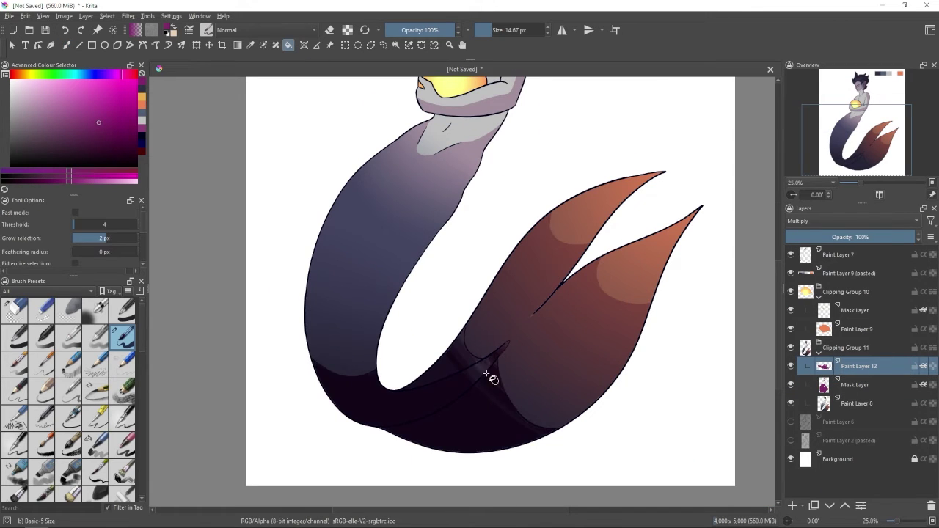
Step: Switch the second shadow layer to Normal blending and paint over the unfilled streaks in the purple
key("b")
scroll(455, 435, "up", 2)
key("alt+shift+n")
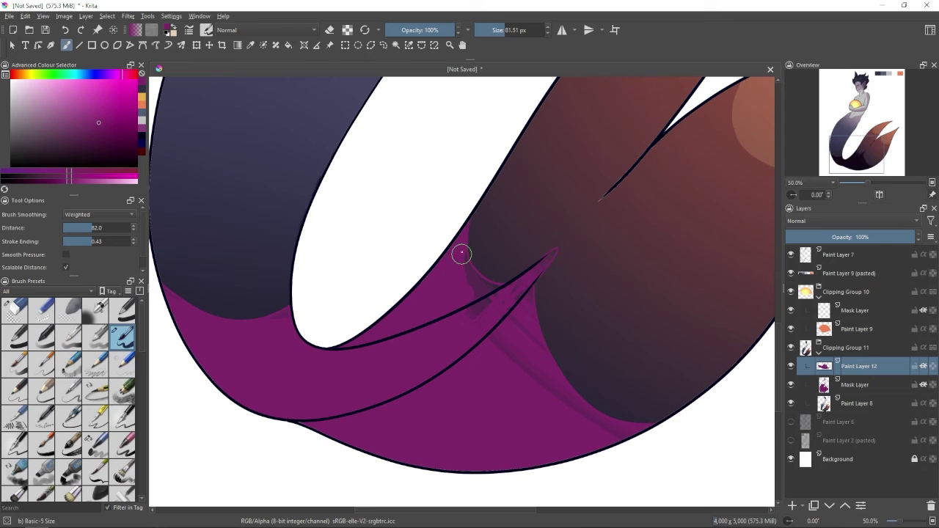
key("ctrl+z")
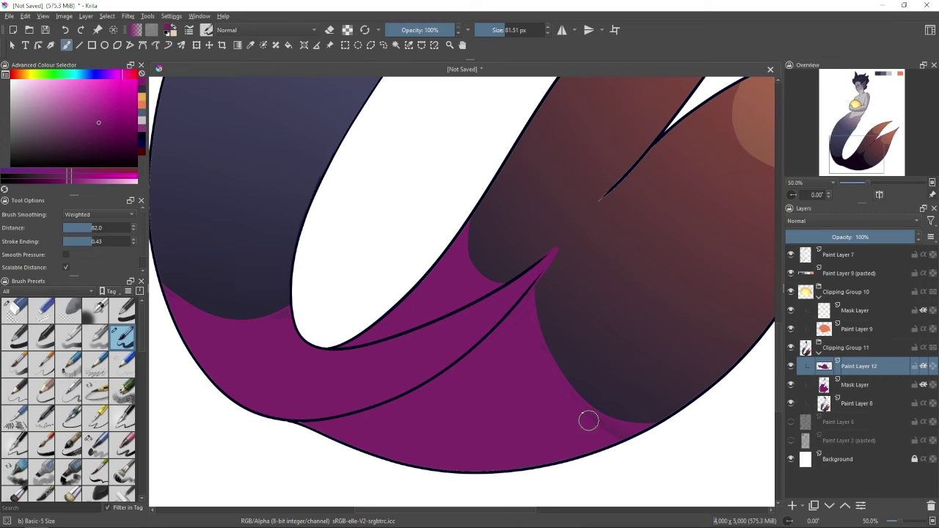
Step: Extend the second purple shadow on Paint Layer 12 along both tail edges, the outer fin edge, the hip and the outer arm
key("minus")
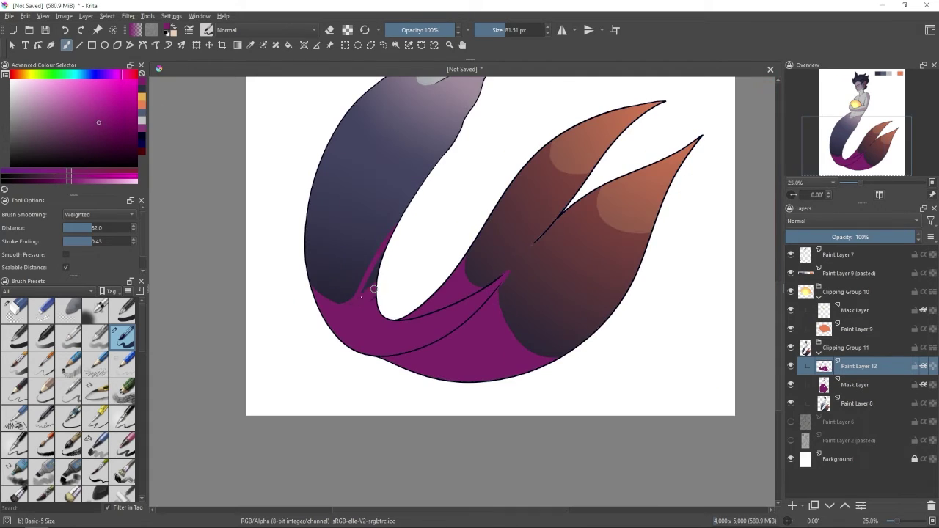
scroll(340, 218, "up", 2)
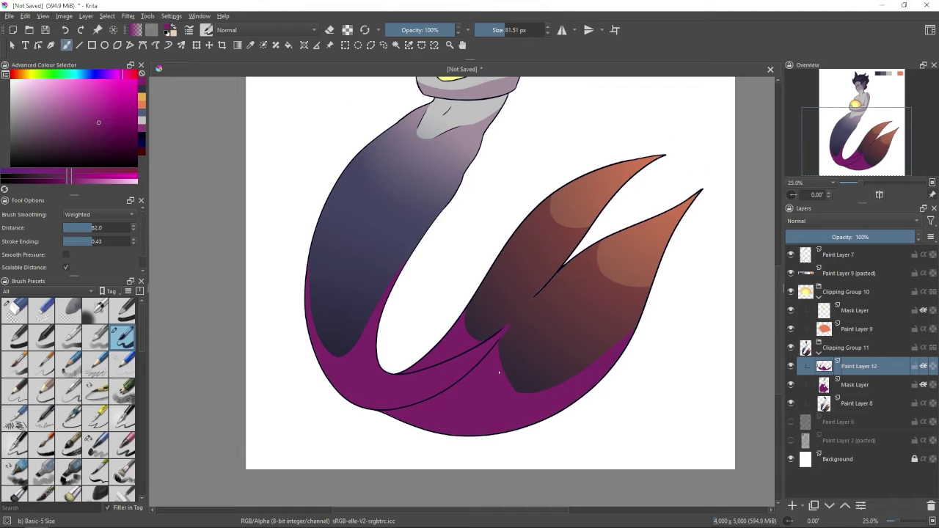
scroll(499, 373, "up", 2)
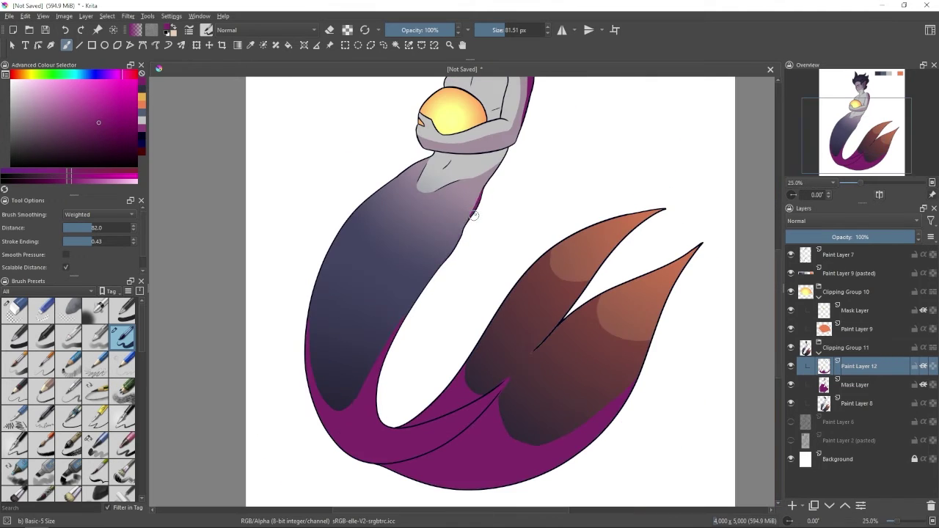
Step: With the brush at 18.77 px, paint the second purple shadow across the forehead beneath the hairline
key("plus")
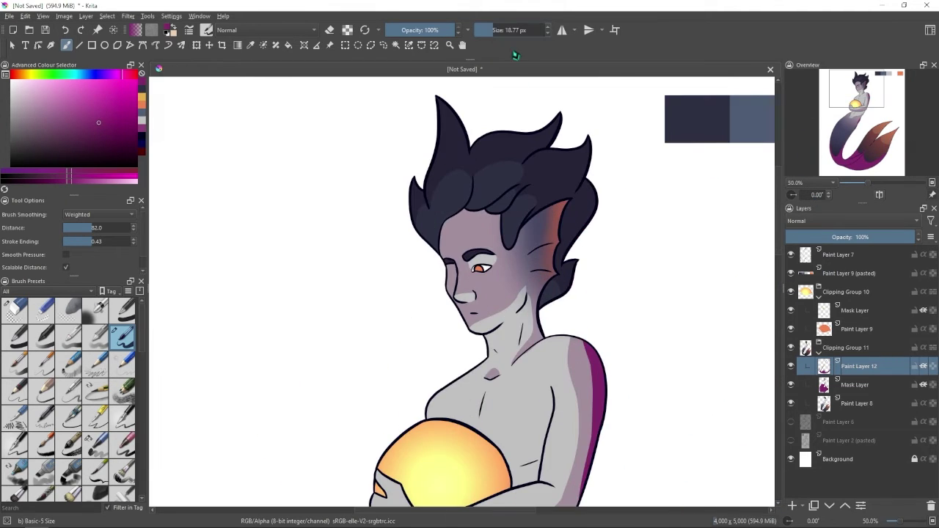
key("plus")
key("ctrl+z")
mouse_move(421, 167)
left_mouse_down()
mouse_move(533, 167)
mouse_move(530, 154)
mouse_move(535, 183)
mouse_move(443, 145)
left_mouse_up()
key("ctrl+z")
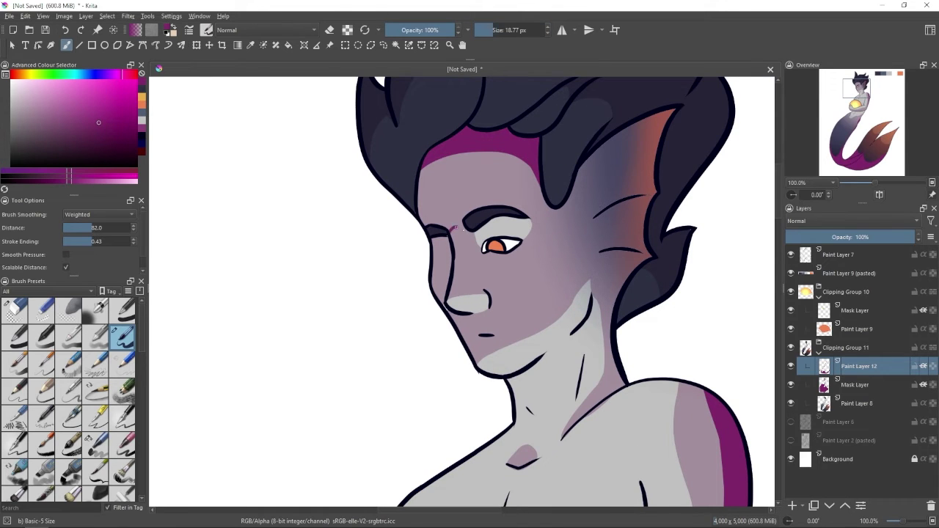
Step: Paint the second purple shadow beside the nose bridge and where the neck meets the shoulder
key("ctrl+z")
mouse_move(451, 225)
left_mouse_down()
mouse_move(469, 258)
mouse_move(459, 239)
left_mouse_up()
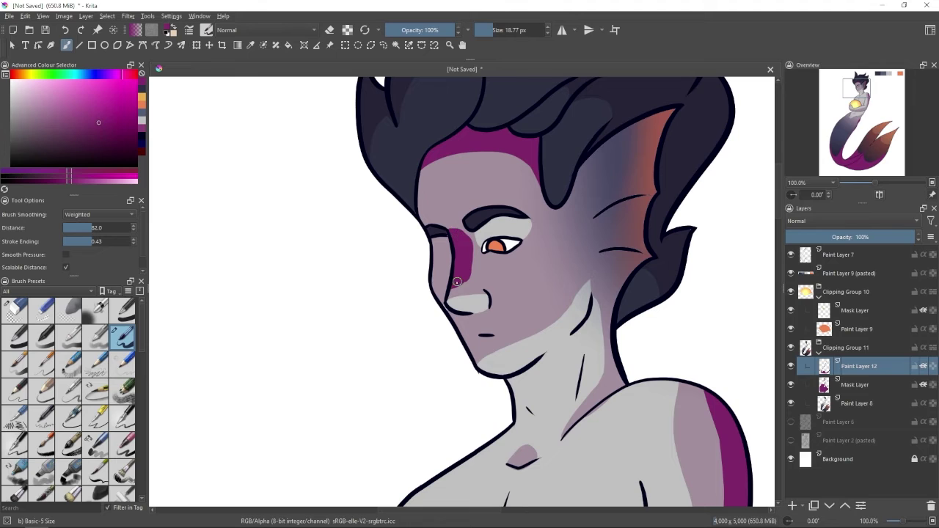
left_click_drag(456, 291, 476, 269)
key("Page_Down")
key("Page_Up")
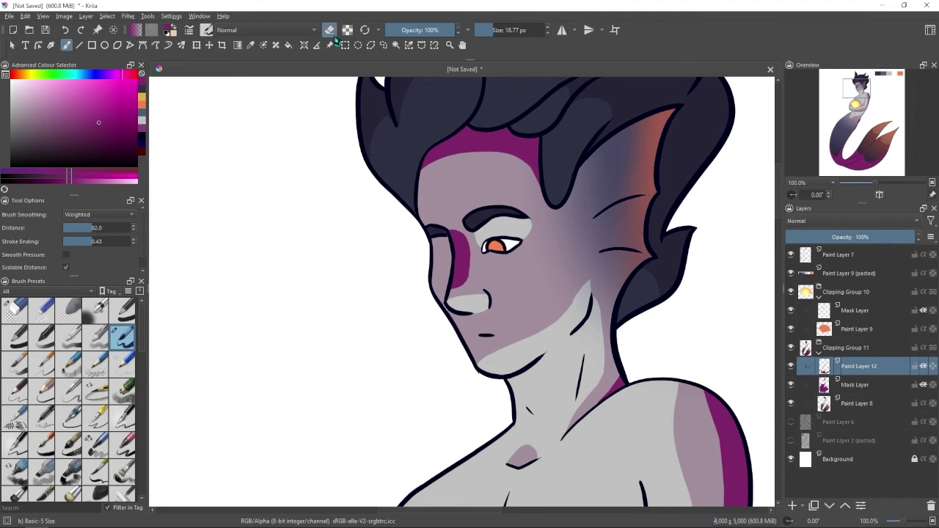
Step: Paint the second purple shadow along the ear fin's upper edge and on the hair tips and back of the hair
scroll(522, 459, "up", 2)
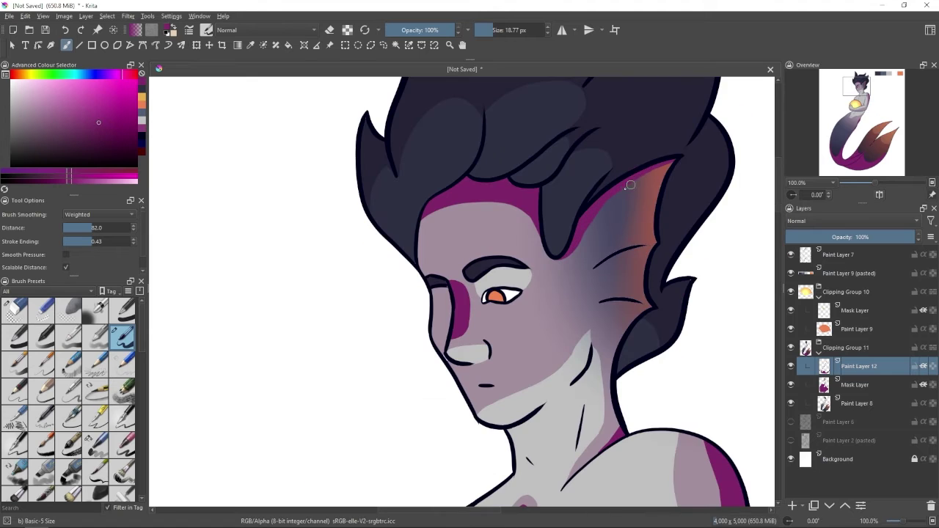
scroll(374, 253, "up", 5)
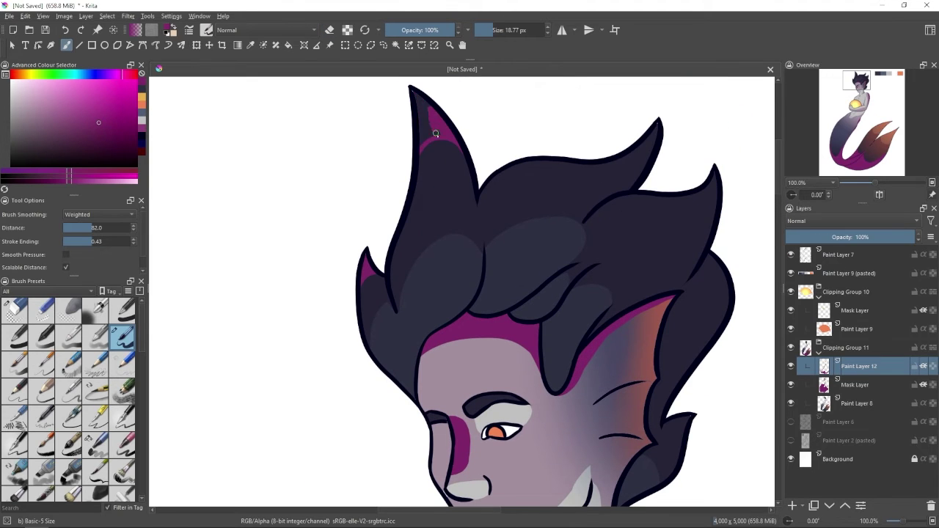
left_click_drag(602, 190, 622, 174)
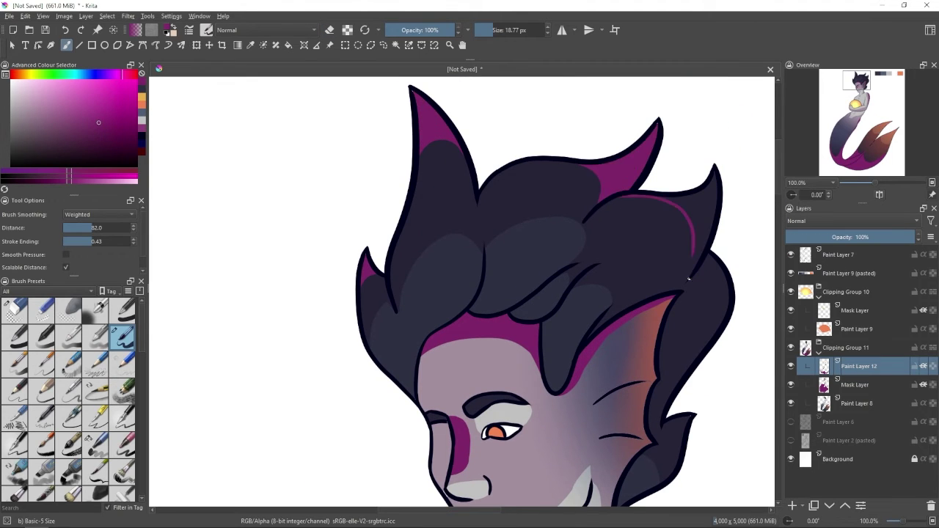
key("ctrl+z")
left_click_drag(704, 248, 665, 197)
left_click_drag(724, 351, 713, 262)
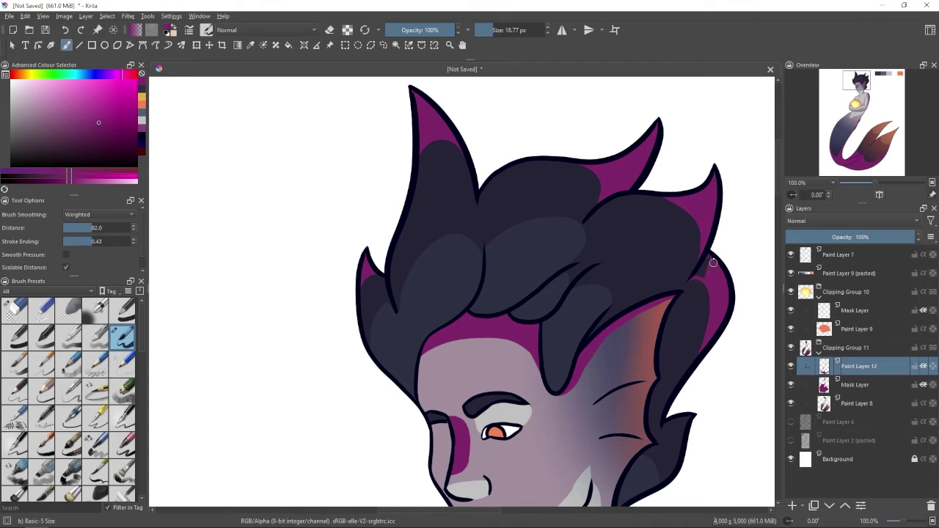
Step: Set the second shadow layer, Paint Layer 12, to Multiply blending at 40% opacity
scroll(694, 239, "down", 6)
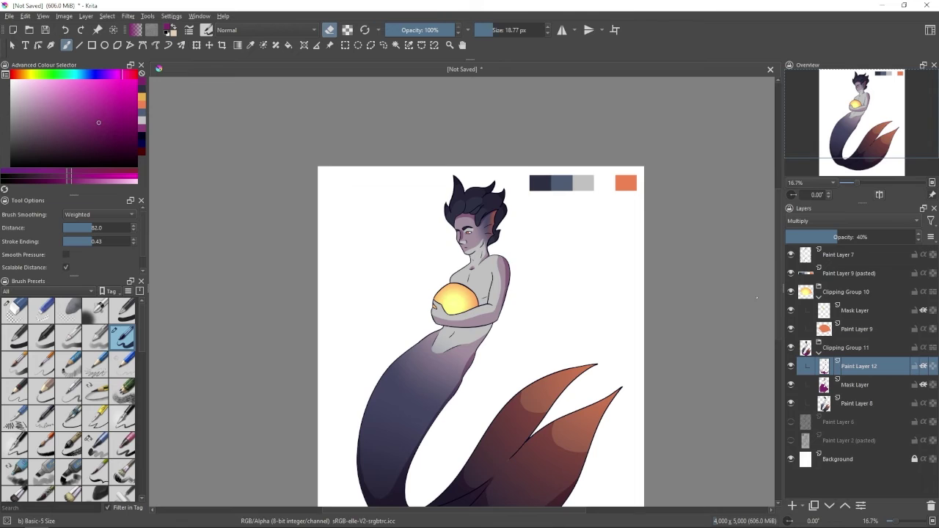
scroll(756, 298, "up", 2)
scroll(756, 297, "down", 2)
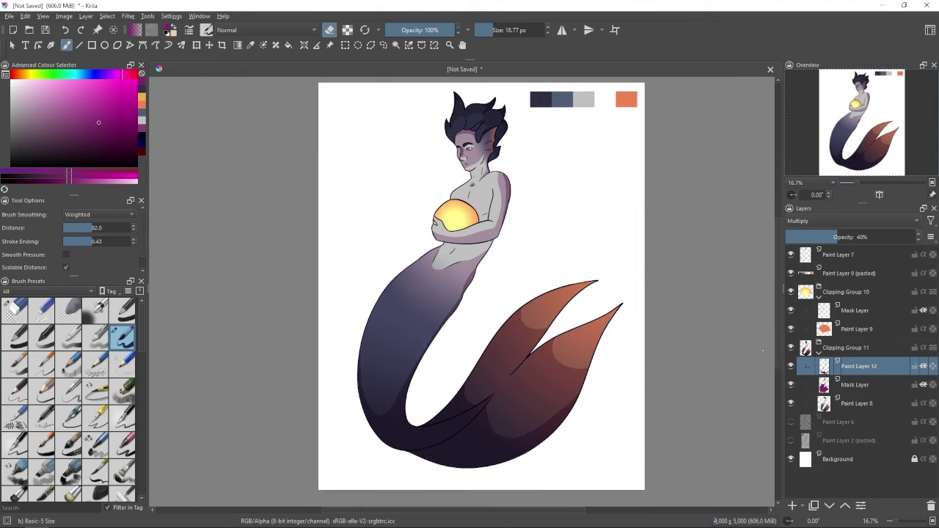
Step: Fill the Background layer with dark navy
key("slash")
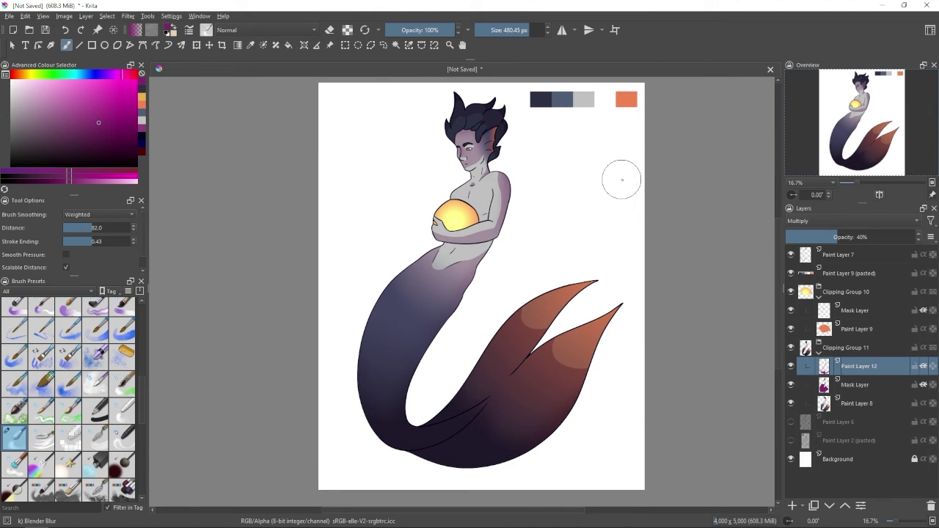
left_click(880, 458)
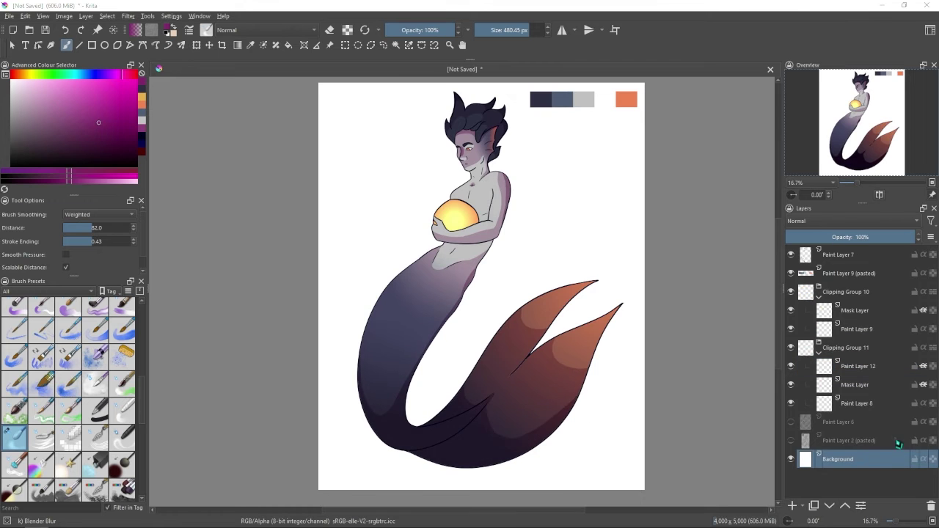
key("BackSpace")
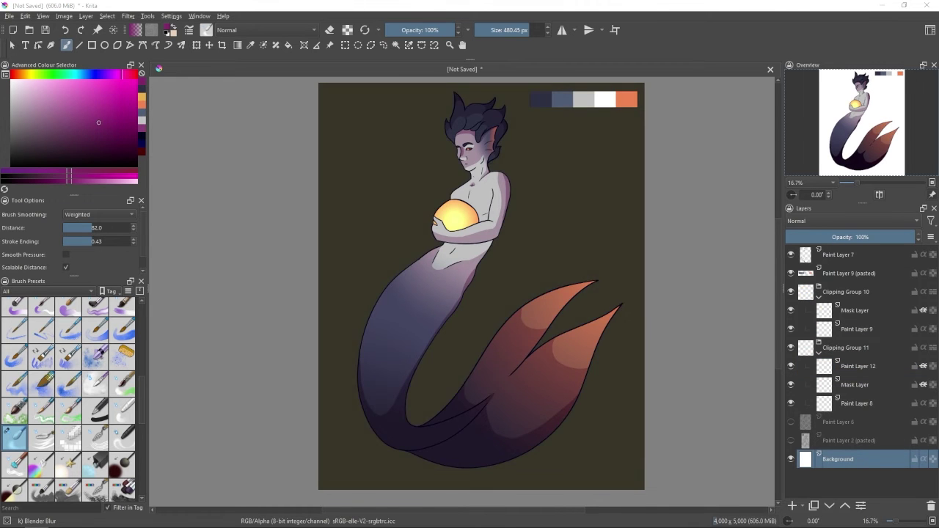
key("BackSpace")
Step: Select Paint Layer 8 and fill the transparent gap in the eye with white using a brush of about 8 px
left_click(857, 403)
scroll(461, 135, "up", 10)
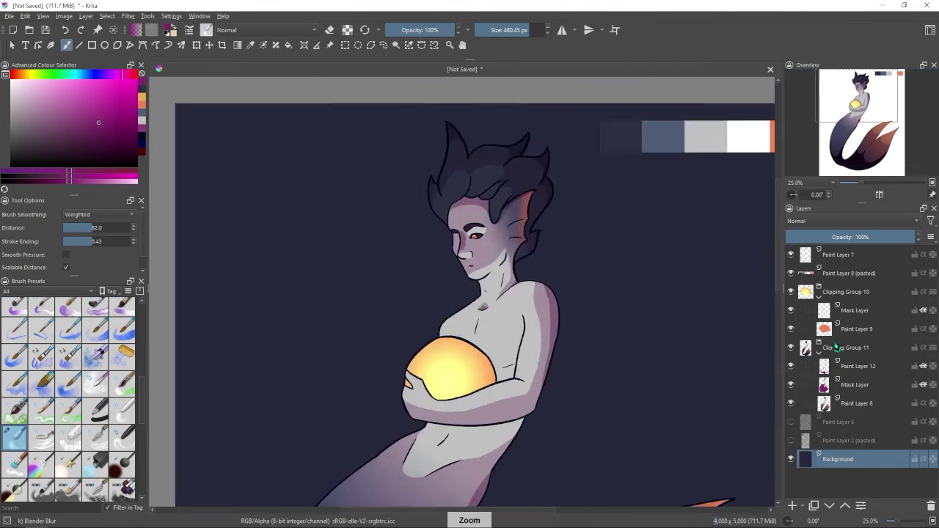
key("/")
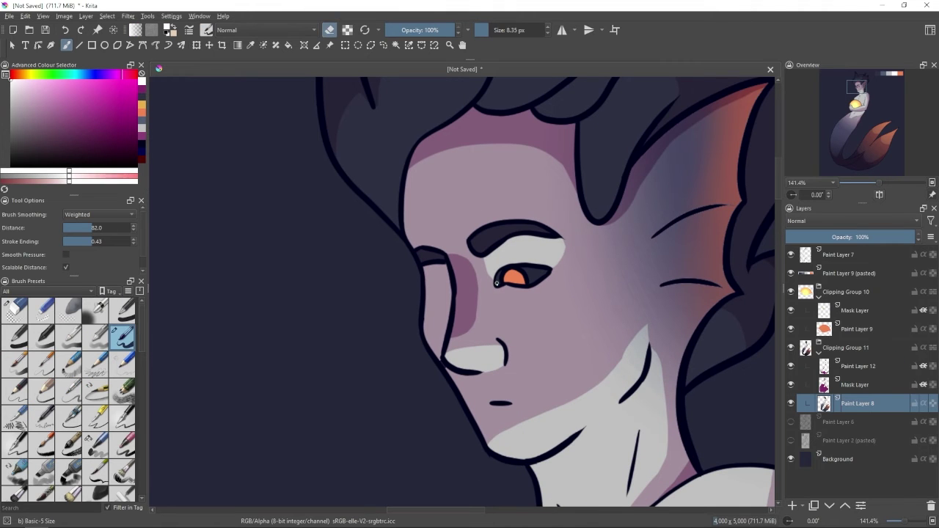
scroll(462, 293, "down", 4)
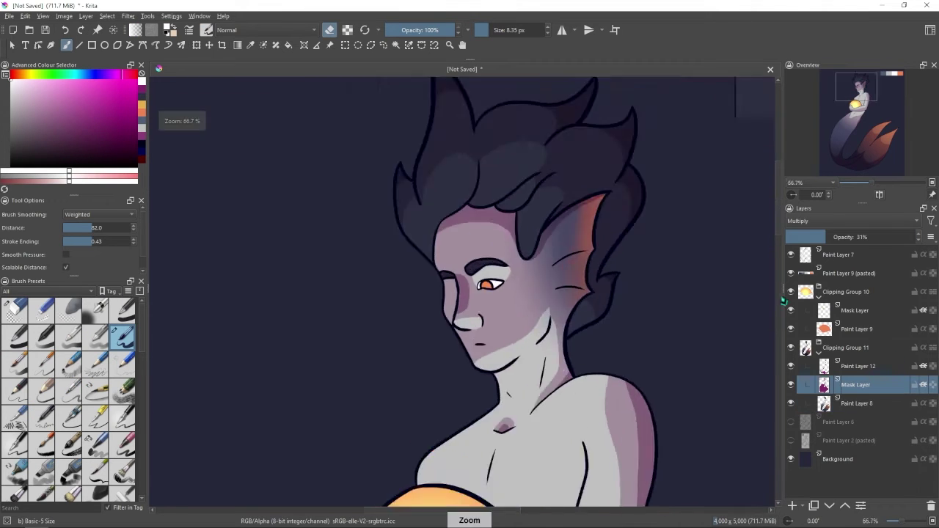
Step: On a new layer above the orb's clipping group, airbrush a soft yellow-orange glow around the orb and over the eye
key("Insert")
key("g")
left_click_drag(444, 293, 534, 252)
key("/")
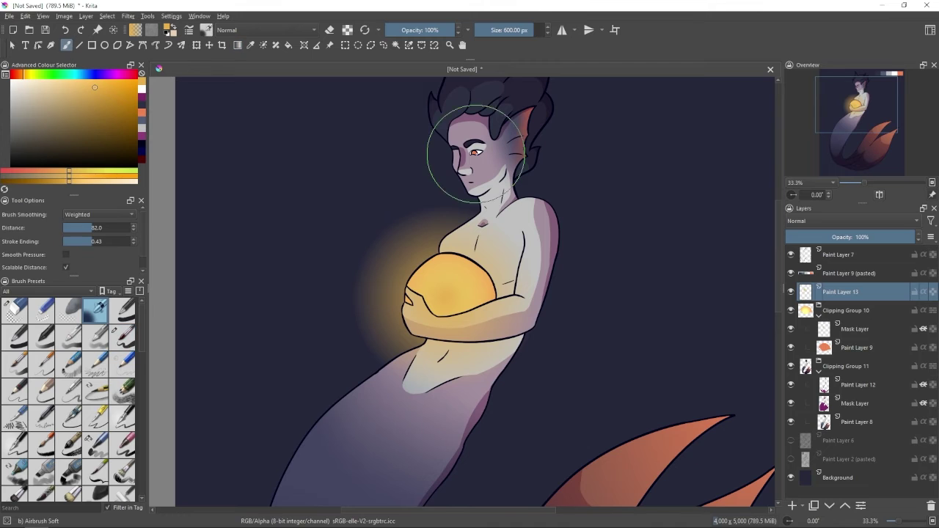
left_click(473, 153)
left_click(128, 15)
left_click(612, 288)
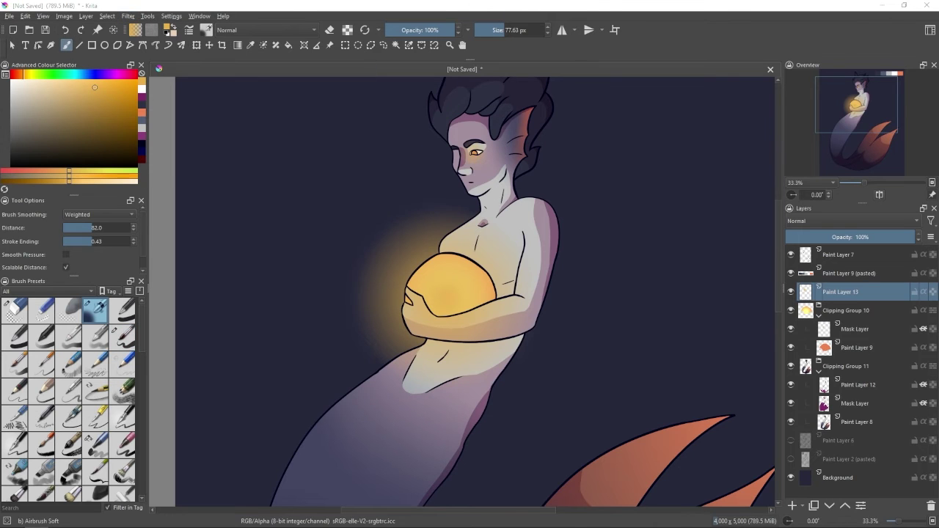
Step: Set the glow layer, Paint Layer 13, to Luminosity/Shine (SAI) blending at 35% opacity
left_click(851, 221)
left_click_drag(910, 236, 831, 237)
key("minus")
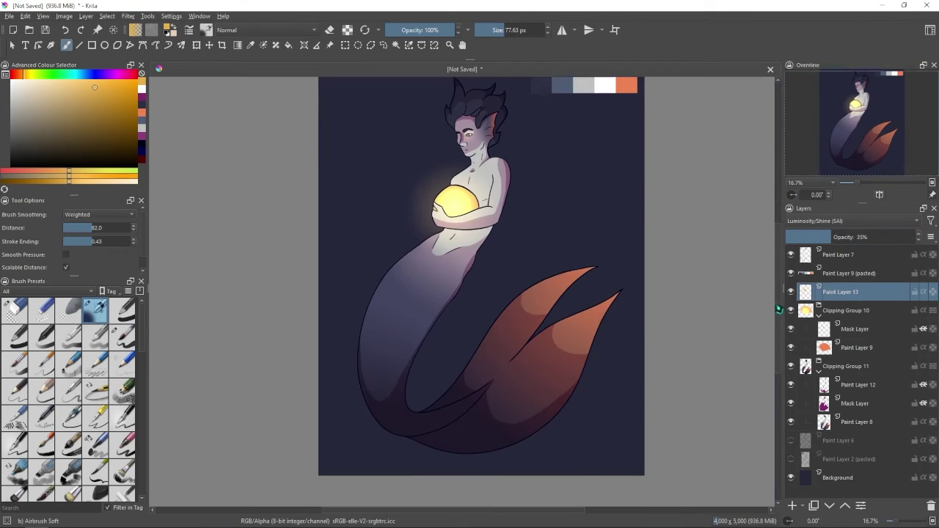
Step: Hide the glow layer and recolour the inner face, chest, arm and hand lines on alpha-locked Paint Layer 7 with sampled mauve
left_click(790, 292)
left_click(840, 256)
key("plus")
key("plus")
key("plus")
left_click(514, 187, "ctrl")
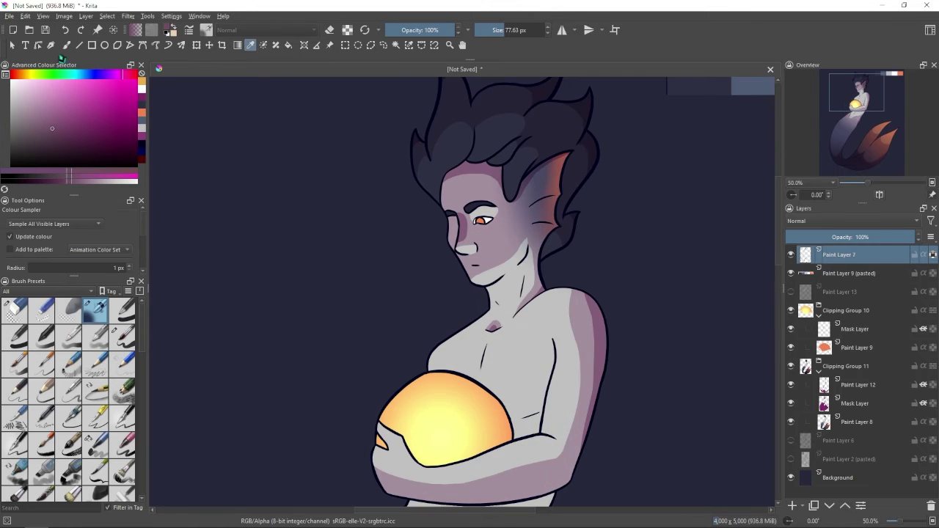
key("slash")
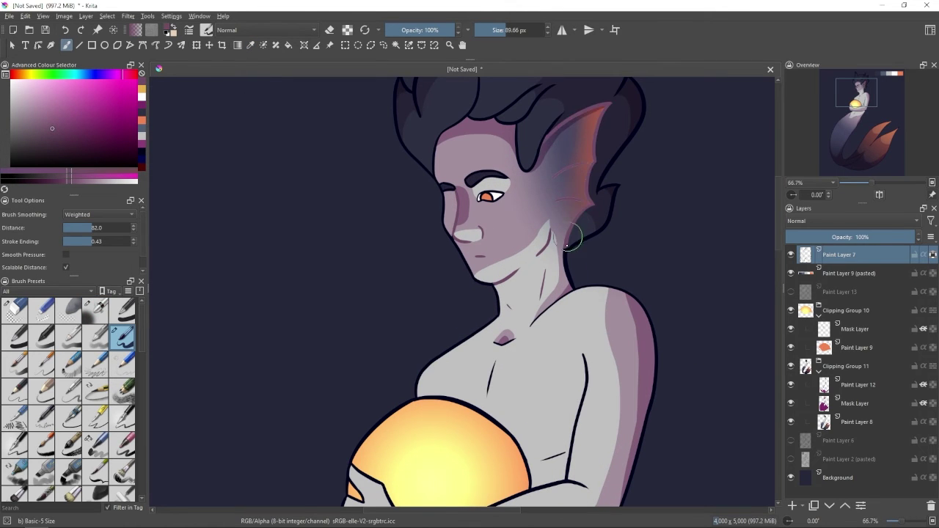
scroll(762, 274, "down", 5)
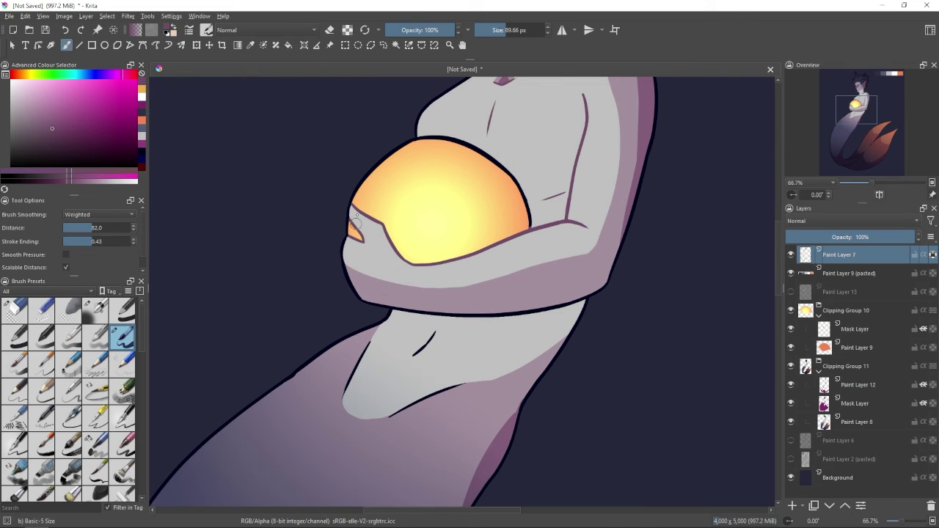
scroll(358, 413, "down", 20)
Step: Recolour the inner fold lines at the fin base on Paint Layer 7, first in mauve and finally in a sampled dark purple
mouse_move(283, 335)
left_mouse_down()
mouse_move(398, 315)
mouse_move(576, 210)
left_mouse_up()
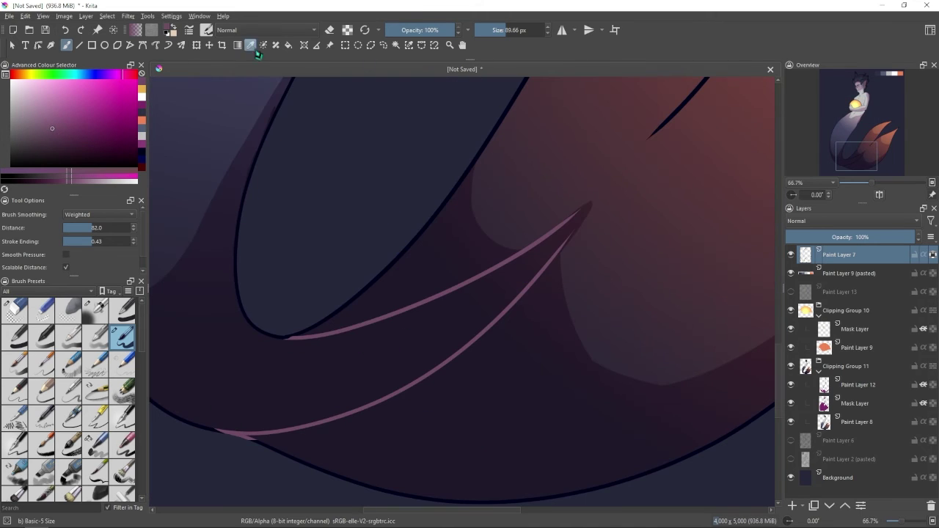
left_click_drag(766, 337, 450, 356)
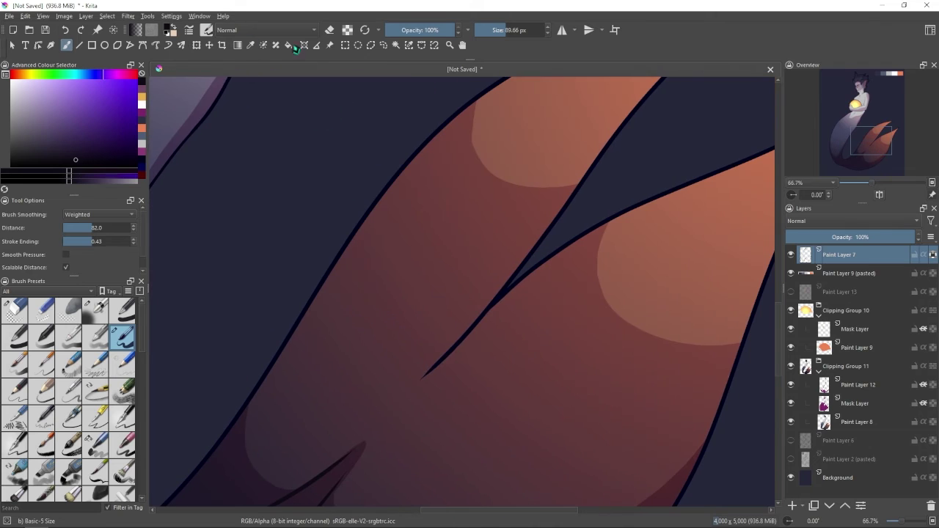
Step: Recolour the ear fin lines with a sampled dark red and soften the colour transitions with the Blender Blur brush
scroll(450, 356, "down", 2)
scroll(766, 231, "up", 2)
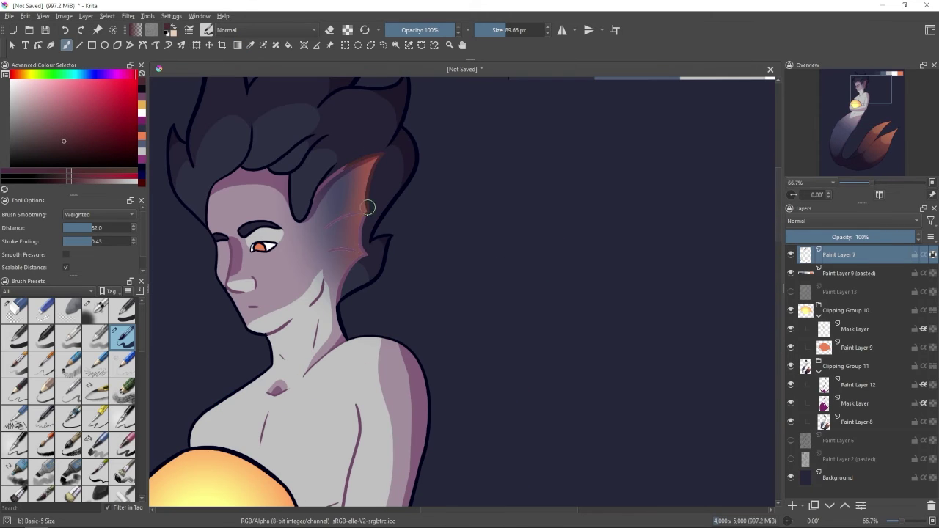
key("slash")
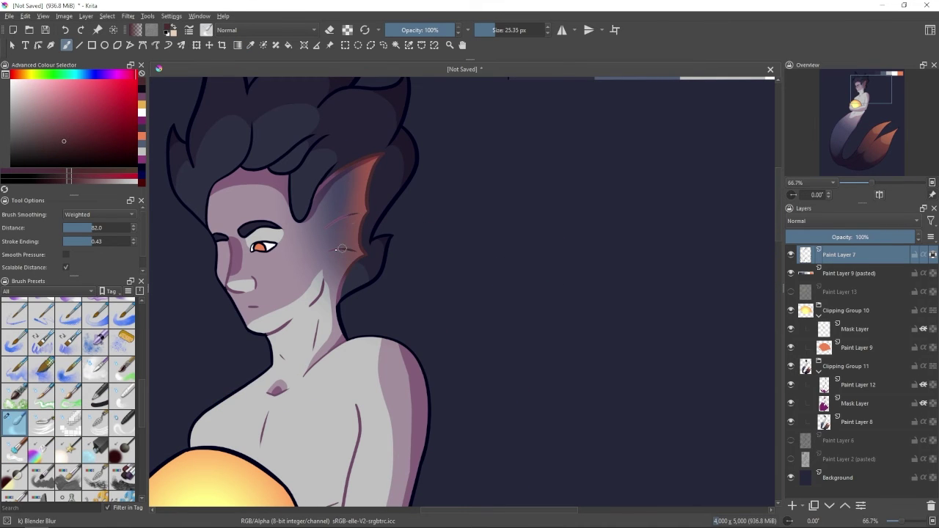
scroll(341, 248, "up", 2)
key("slash")
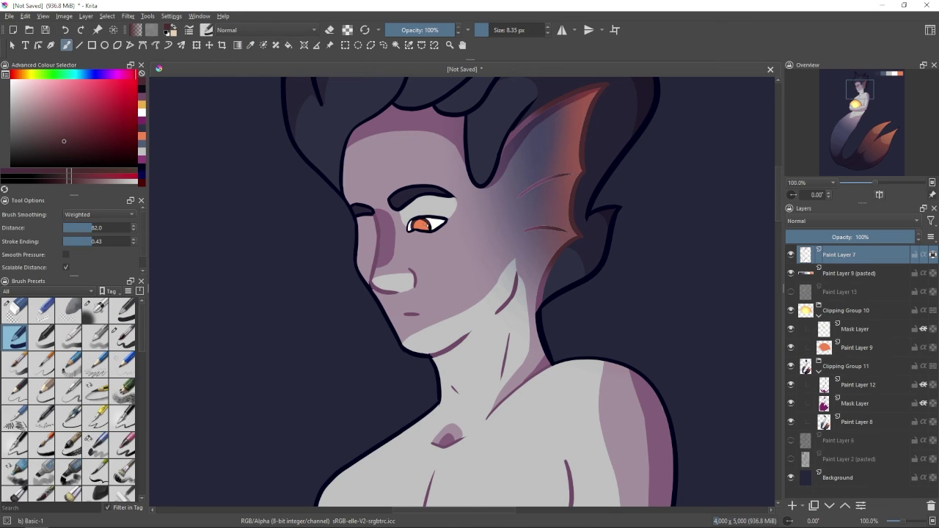
Step: Sample a dark navy from the hair, enlarge the Basic-1 brush to 45.37 px and recolour the hair's inner lines
scroll(413, 224, "up", 5)
left_click(413, 206, "ctrl")
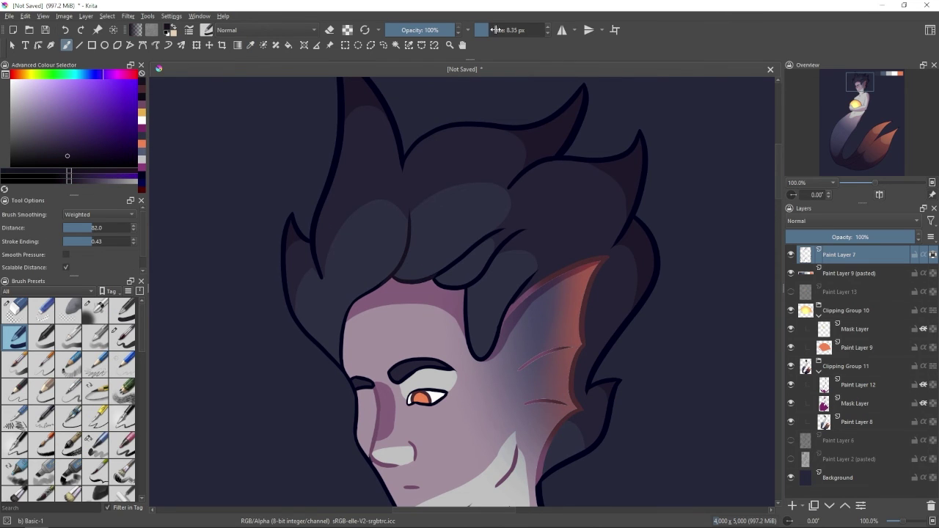
key("bracketright")
key("bracketright")
key("bracketright")
key("bracketright")
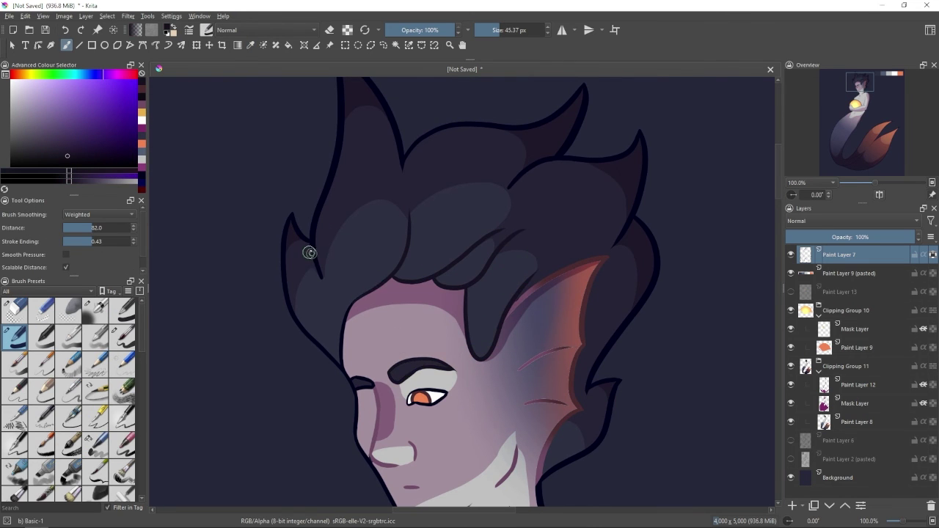
scroll(462, 294, "down", 2)
Step: Recolour the forehead outline in mauve and touch up the eyebrow in dark navy with the brush at 33.30 px
left_click(501, 30)
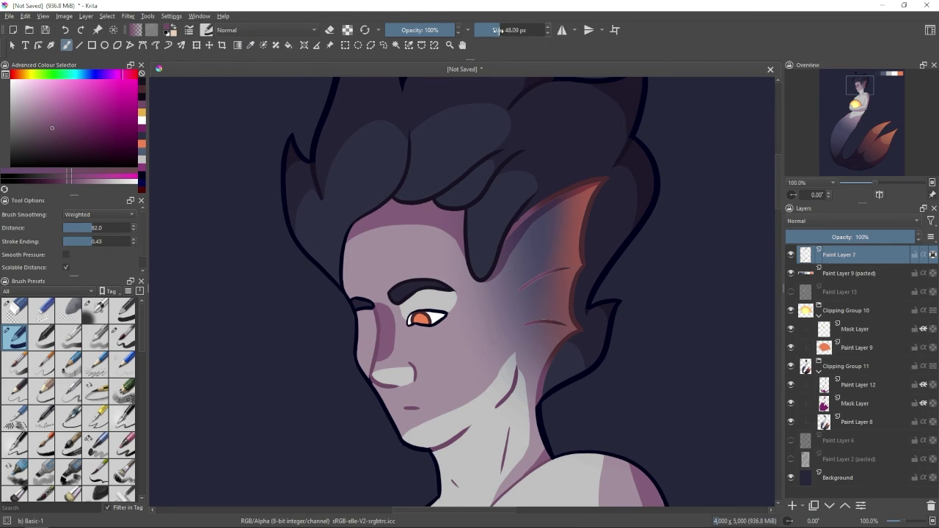
left_click(206, 84, "ctrl")
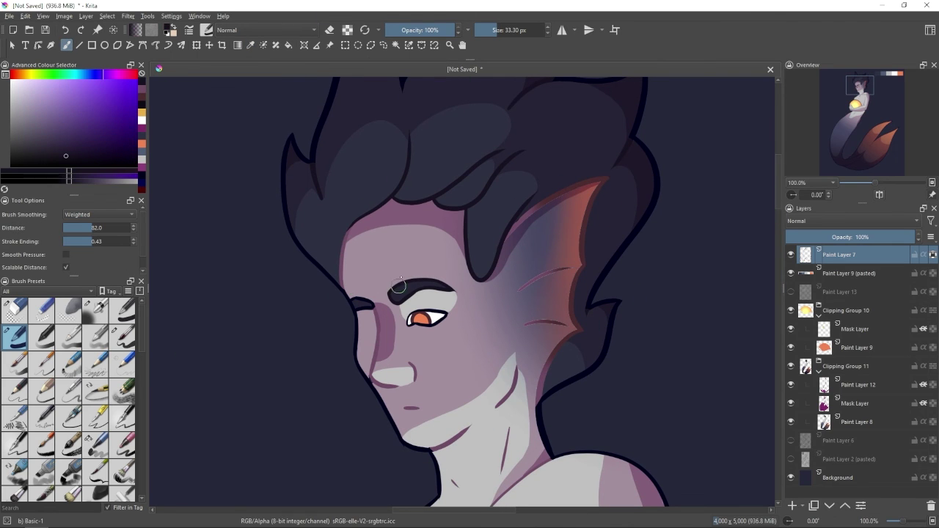
left_click(524, 220, "ctrl")
Step: Sample light yellow from the orb and recolour the orb's outline on Paint Layer 7
key("minus")
key("minus")
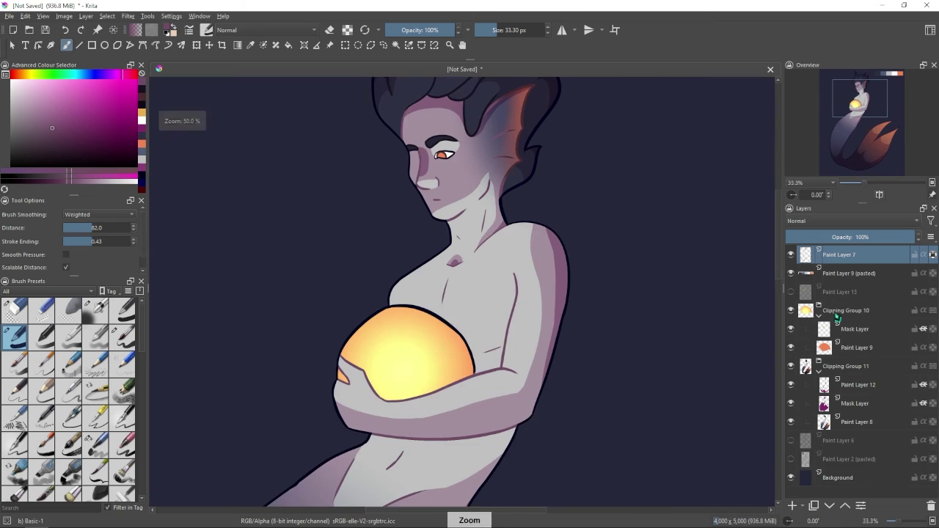
left_click(407, 352, "ctrl")
key("plus")
left_click_drag(367, 311, 464, 355)
key("minus")
key("minus")
key("minus")
key("minus")
key("minus")
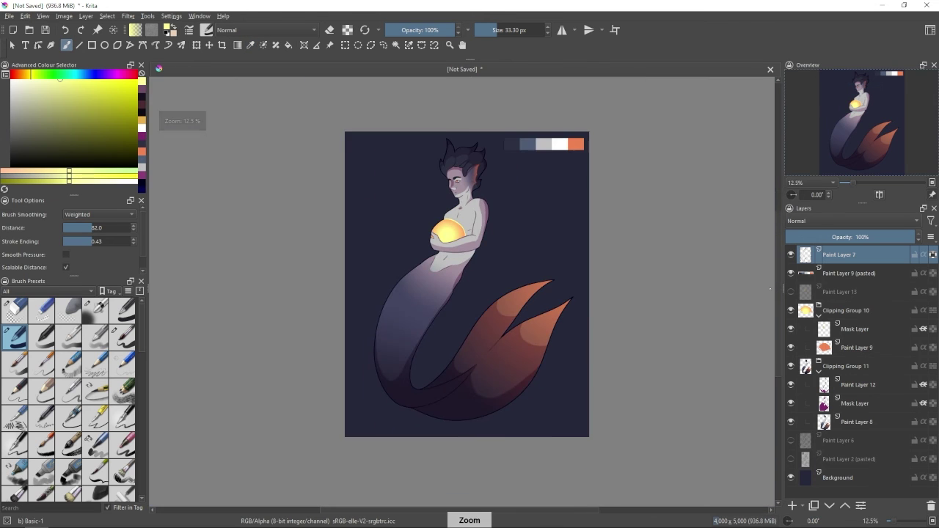
Step: Remove the colour swatch layer and draw a radial gradient outward from the figure on the Background layer, darkening its edges to black
left_click(836, 478)
left_click(135, 29)
left_click(150, 96)
key("g")
left_click_drag(440, 212, 650, 229)
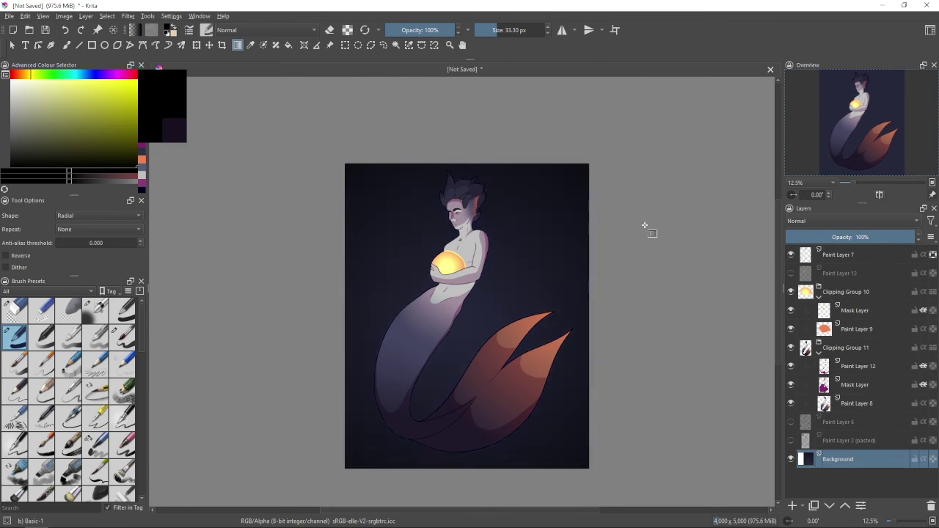